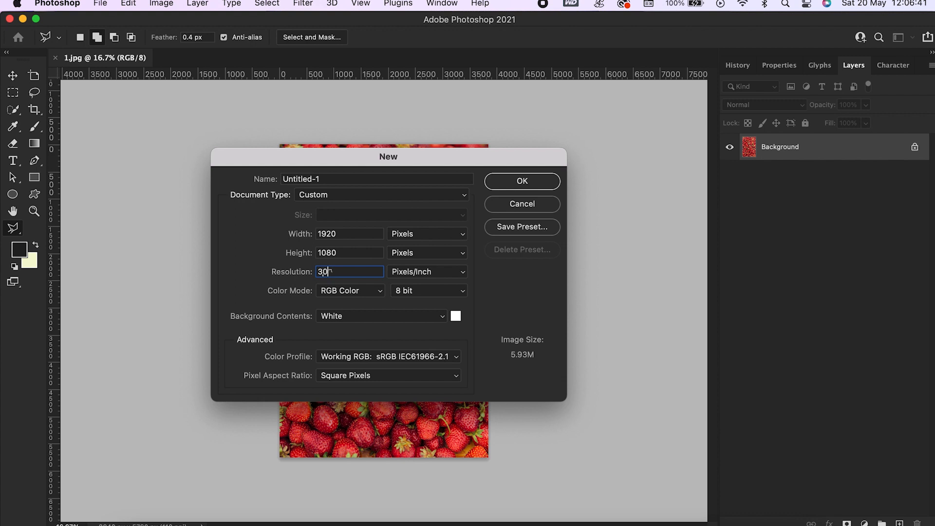
Create a 1920 × 1080 px RGB document with a white background and add a light pink solid color fill layer
{"action": "key", "text": "Return"}
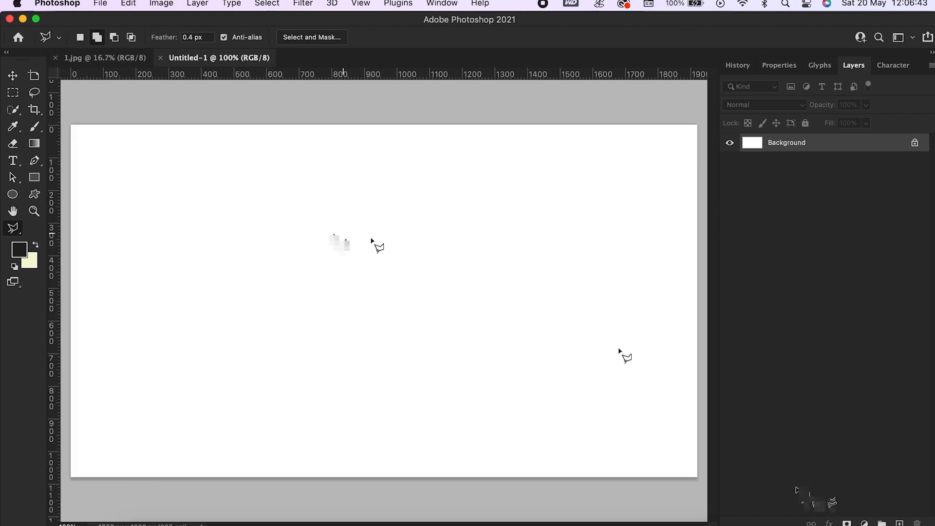
{"action": "left_click", "coordinate": [864, 522]}
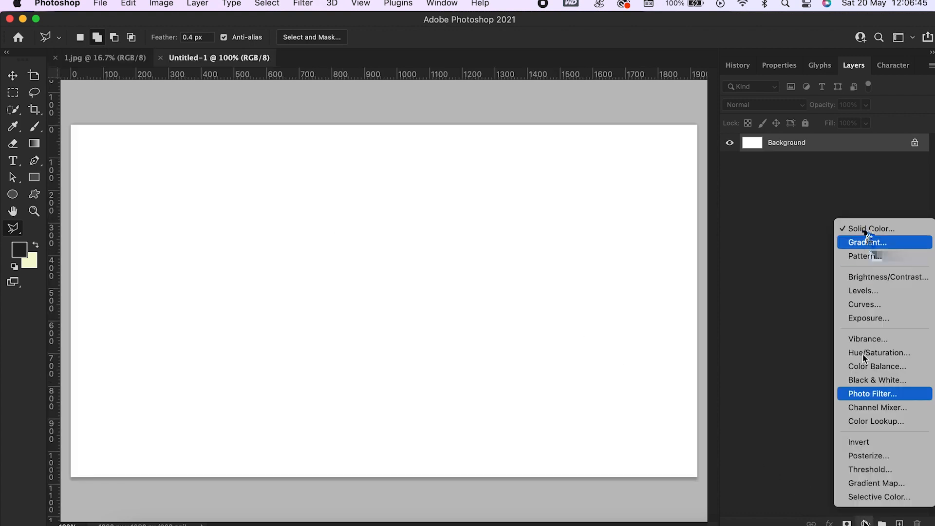
{"action": "left_click", "coordinate": [870, 228]}
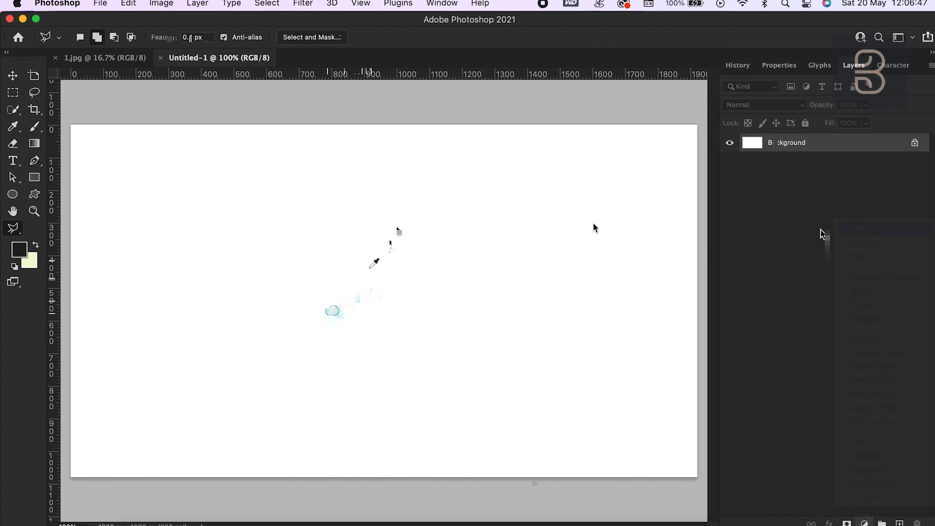
{"action": "left_click_drag", "start_coordinate": [330, 311], "coordinate": [298, 291]}
{"action": "left_click", "coordinate": [588, 287]}
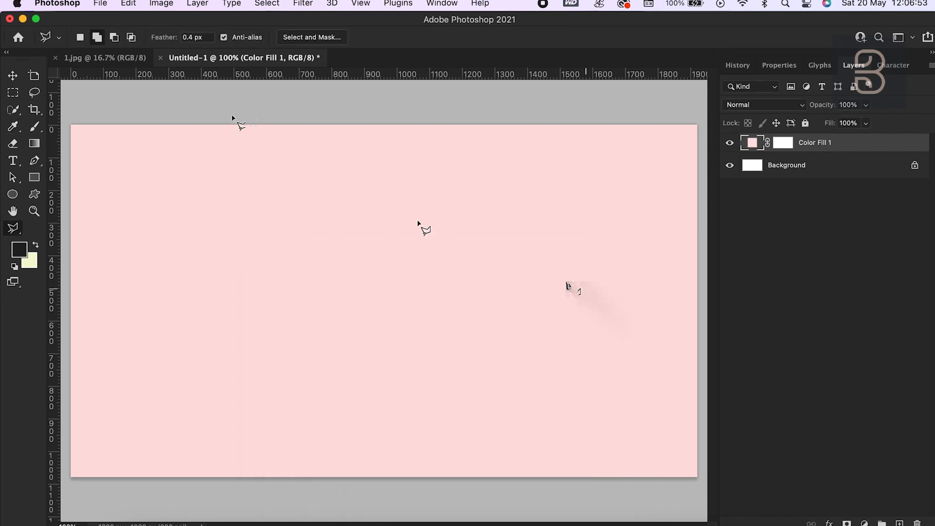
Add the letter N as black text in Gordita Black near the middle of the canvas
{"action": "left_click", "coordinate": [12, 164]}
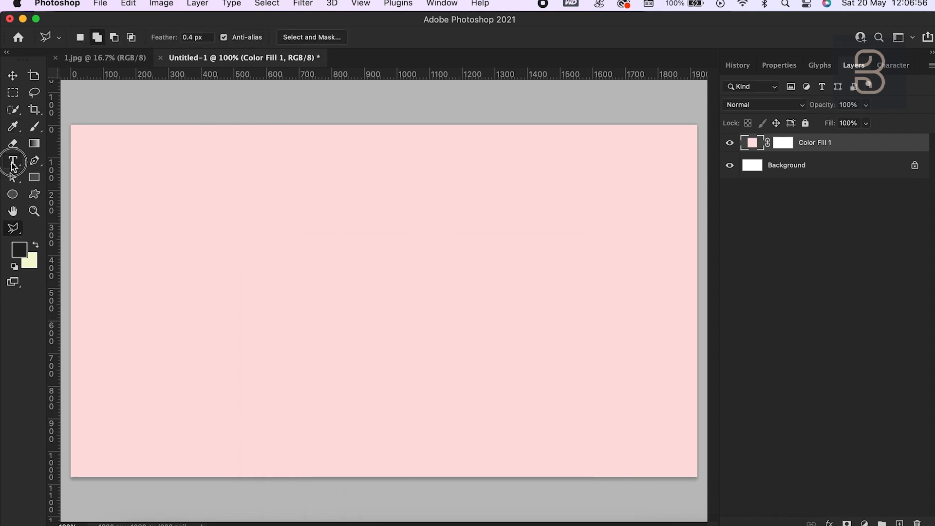
{"action": "left_click", "coordinate": [357, 322]}
{"action": "type", "text": "N"}
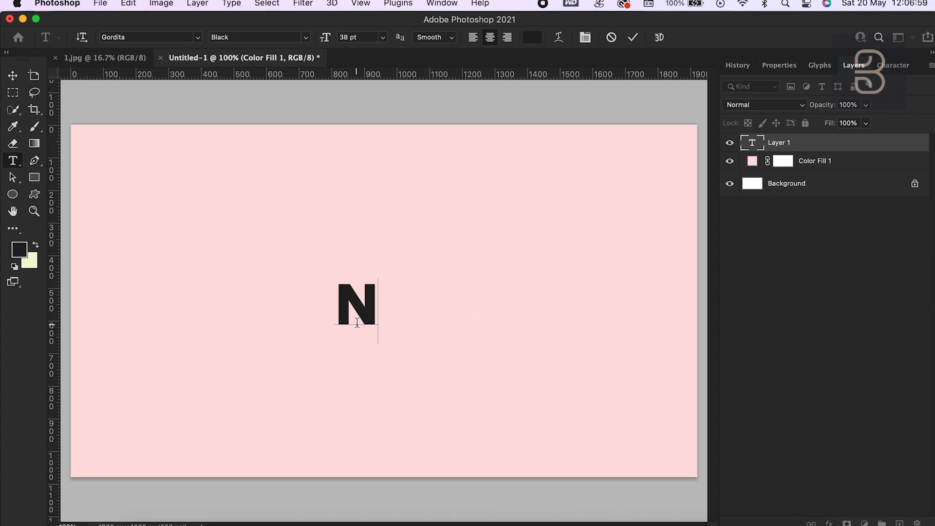
Enlarge the letter N to about 653% and position it near the centre of the canvas
{"action": "left_click", "coordinate": [13, 75]}
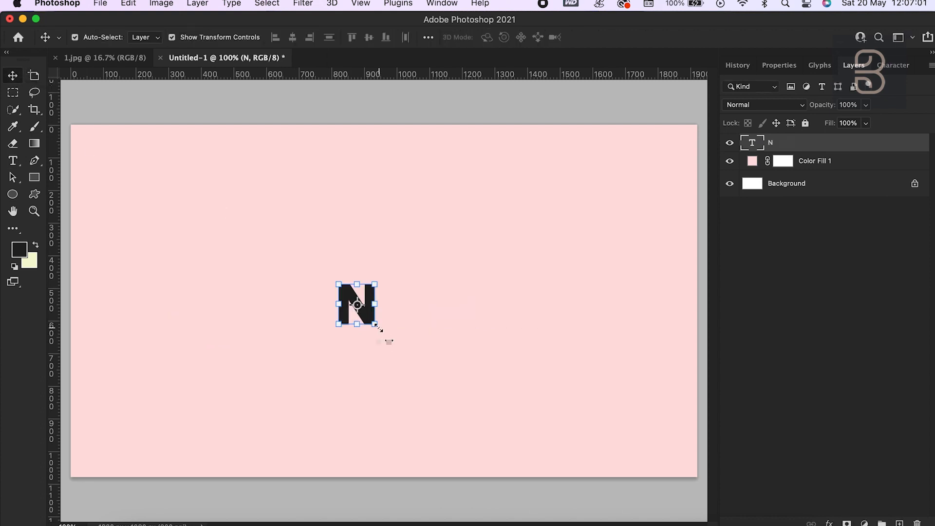
{"action": "left_click_drag", "start_coordinate": [378, 310], "coordinate": [553, 388]}
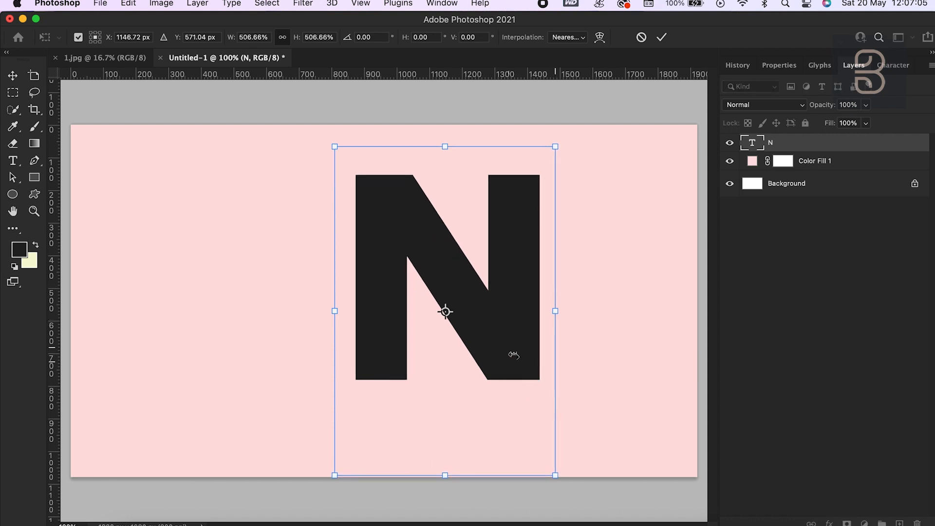
{"action": "left_click_drag", "start_coordinate": [502, 350], "coordinate": [431, 347]}
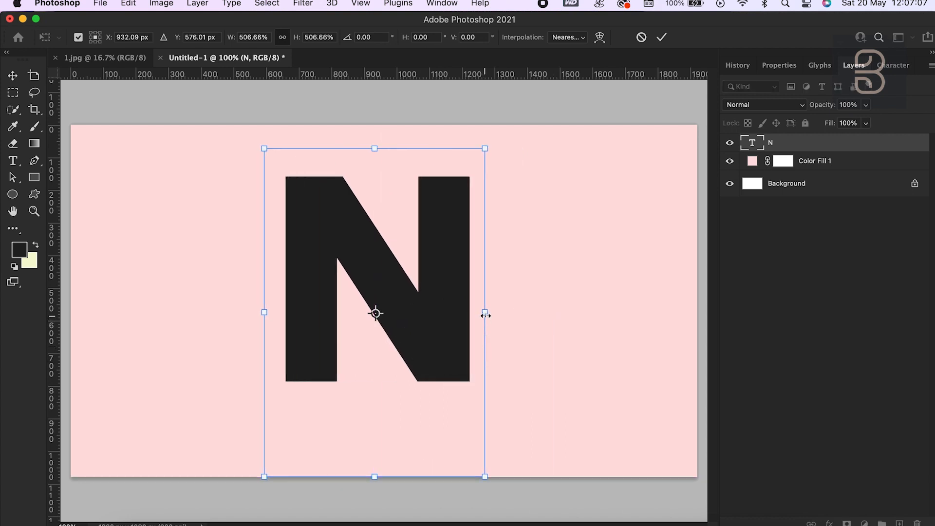
{"action": "left_click_drag", "start_coordinate": [485, 312], "coordinate": [547, 340]}
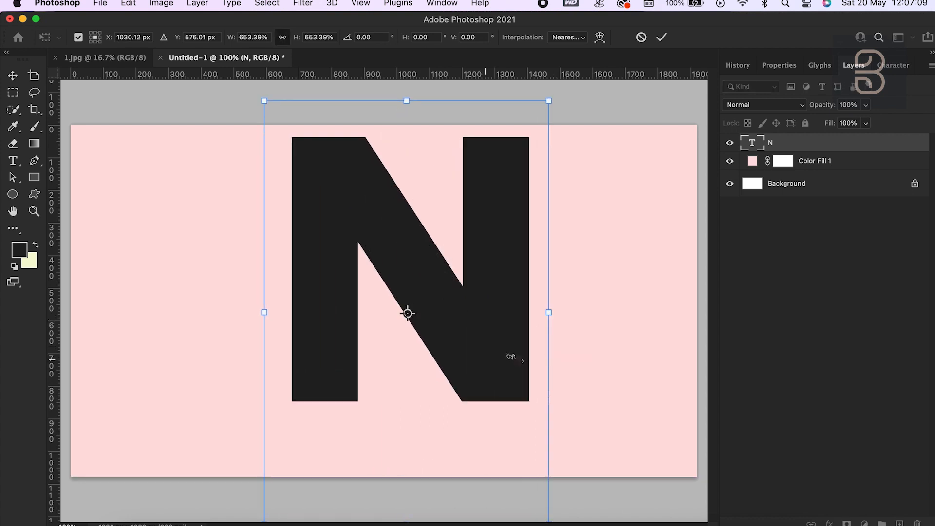
{"action": "left_click_drag", "start_coordinate": [495, 357], "coordinate": [462, 380]}
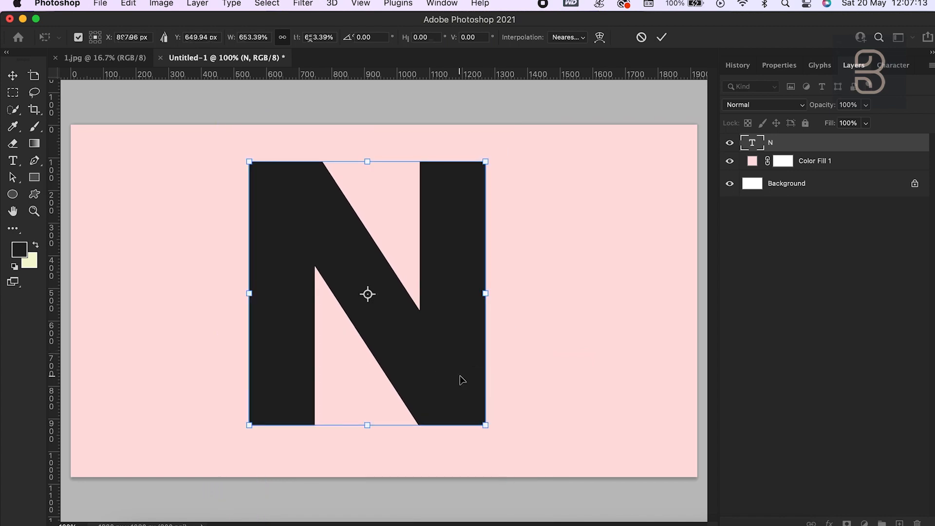
{"action": "key", "text": "Return"}
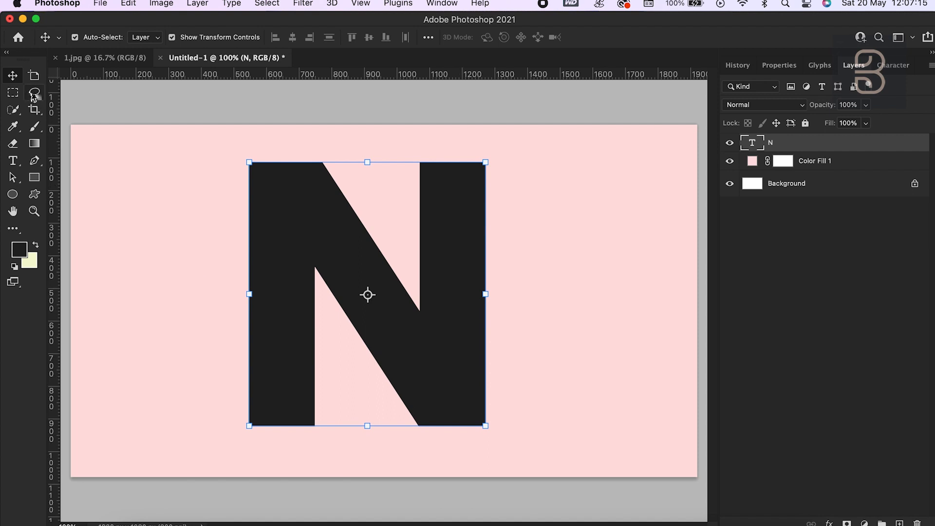
Bring the strawberry photo from 1.jpg into Untitled-1, scale it to 30%, and shrink it further to fit over the N
{"action": "left_click", "coordinate": [89, 58]}
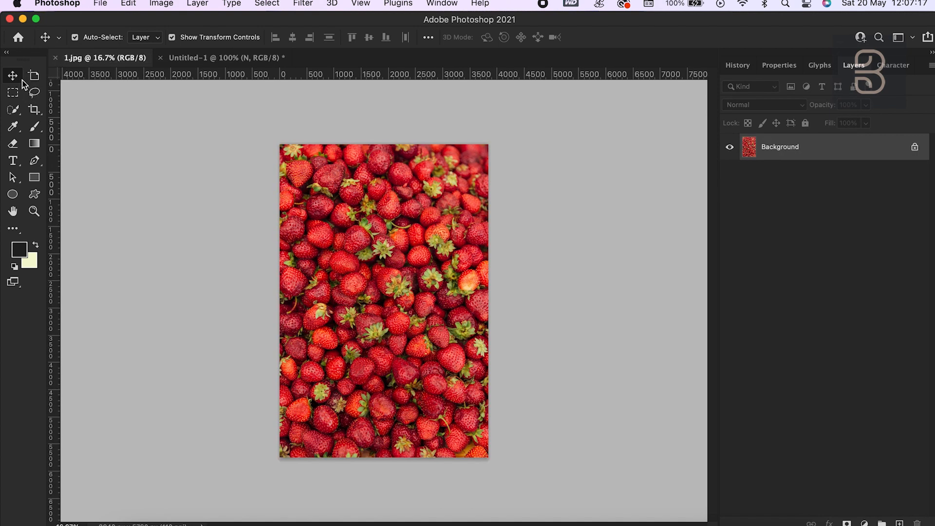
{"action": "left_click_drag", "start_coordinate": [271, 166], "coordinate": [368, 303]}
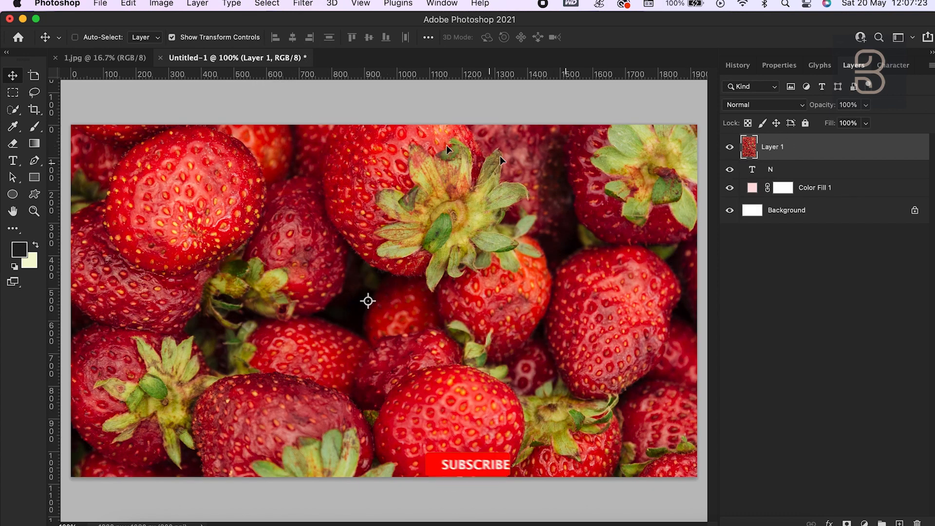
{"action": "key", "text": "super+t"}
{"action": "double_click", "coordinate": [246, 37]}
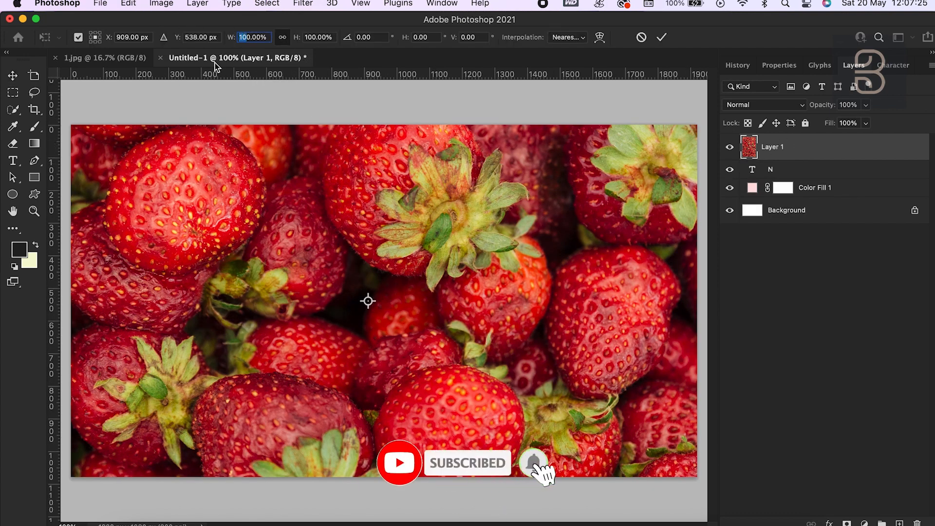
{"action": "type", "text": "30"}
{"action": "key", "text": "Return"}
{"action": "left_click_drag", "start_coordinate": [555, 302], "coordinate": [448, 323]}
{"action": "key", "text": "Return"}
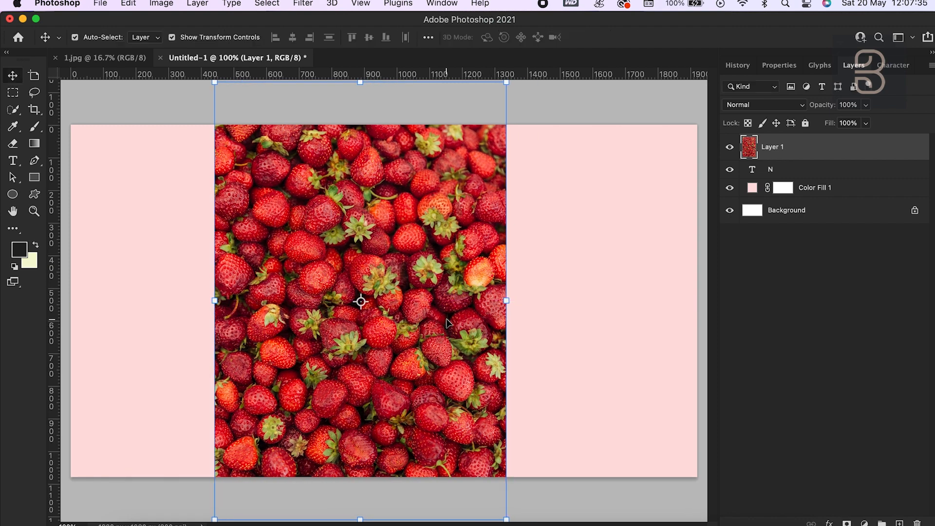
Clip the strawberry photo to the letter N and enlarge the photo to about 109.5%
{"action": "right_click", "coordinate": [807, 150]}
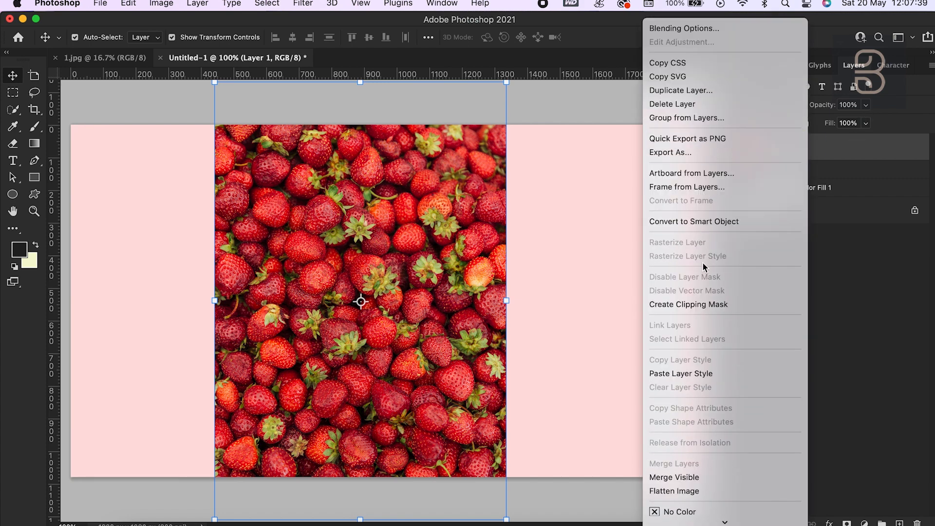
{"action": "left_click", "coordinate": [750, 306]}
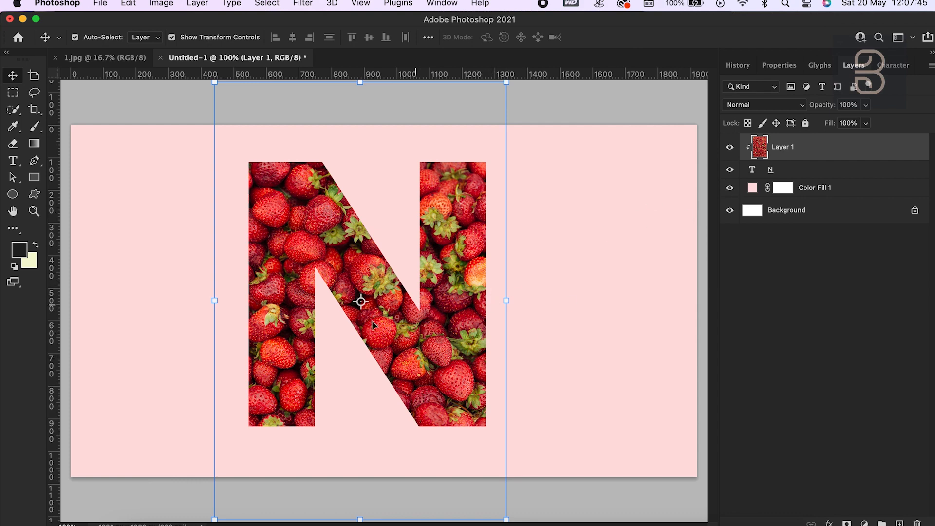
{"action": "left_click_drag", "start_coordinate": [214, 302], "coordinate": [187, 325]}
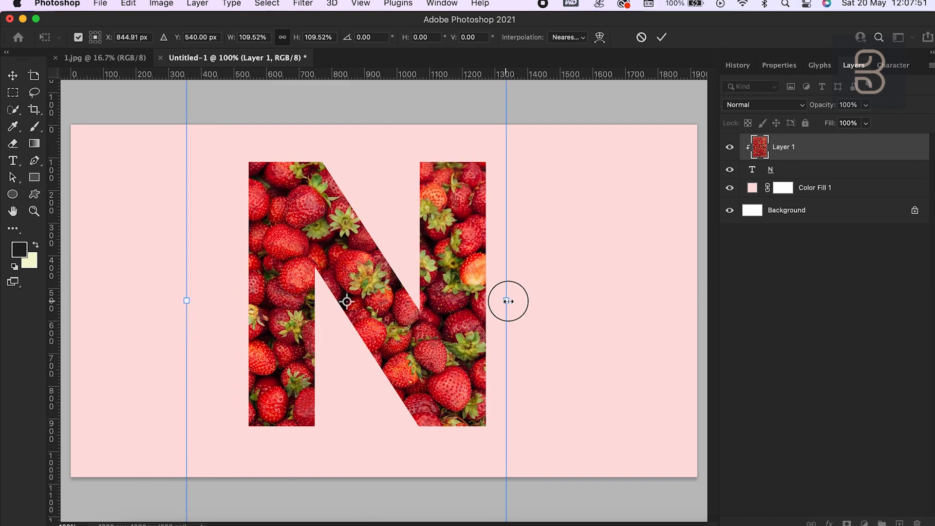
{"action": "key", "text": "Return"}
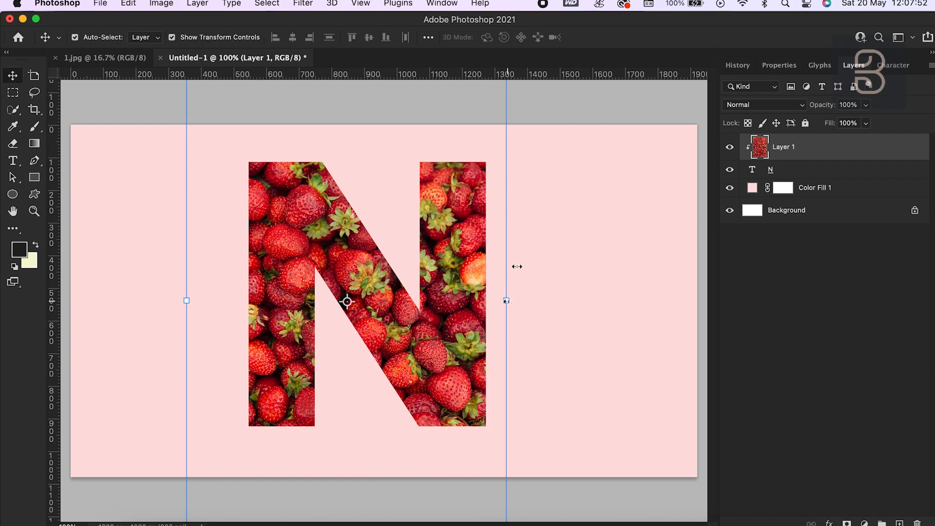
{"action": "left_click", "coordinate": [560, 232]}
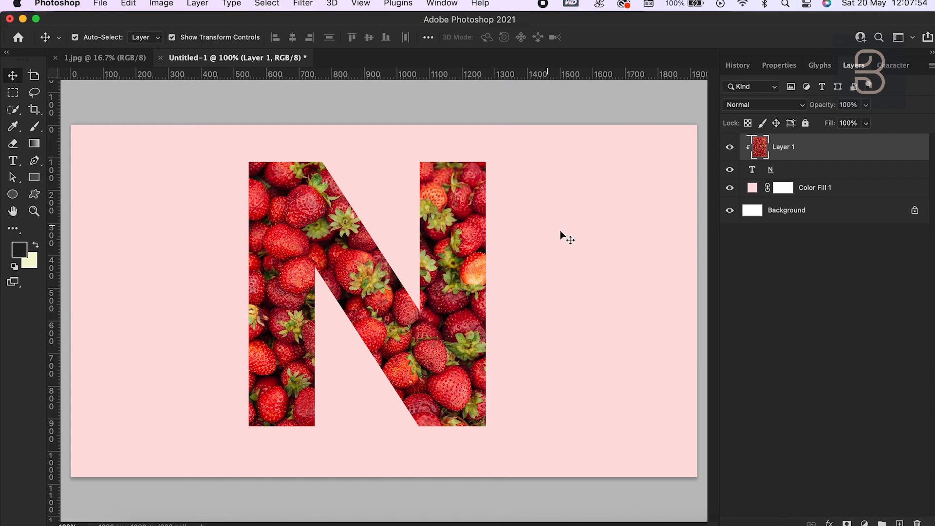
Duplicate the clipped strawberry photo layer within the same document, keeping the suggested name
{"action": "left_click", "coordinate": [794, 151]}
{"action": "right_click", "coordinate": [793, 147]}
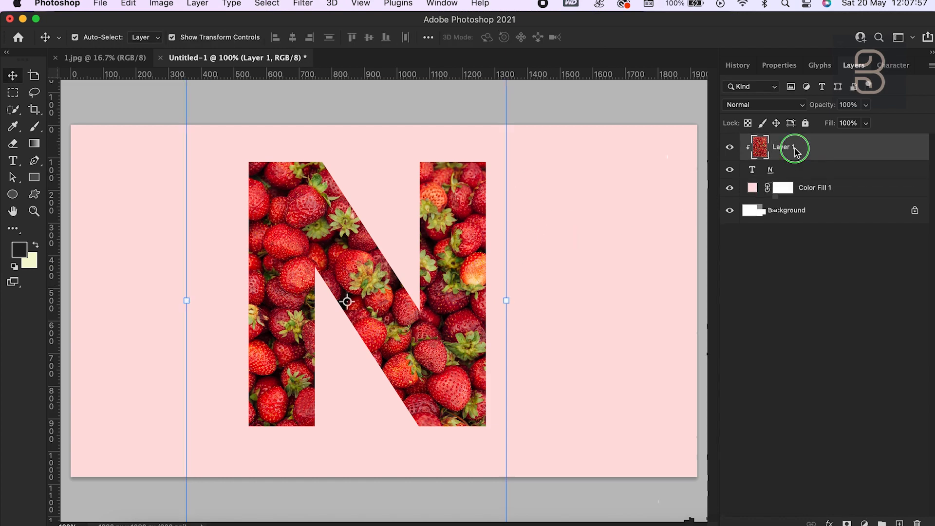
{"action": "left_click", "coordinate": [692, 217]}
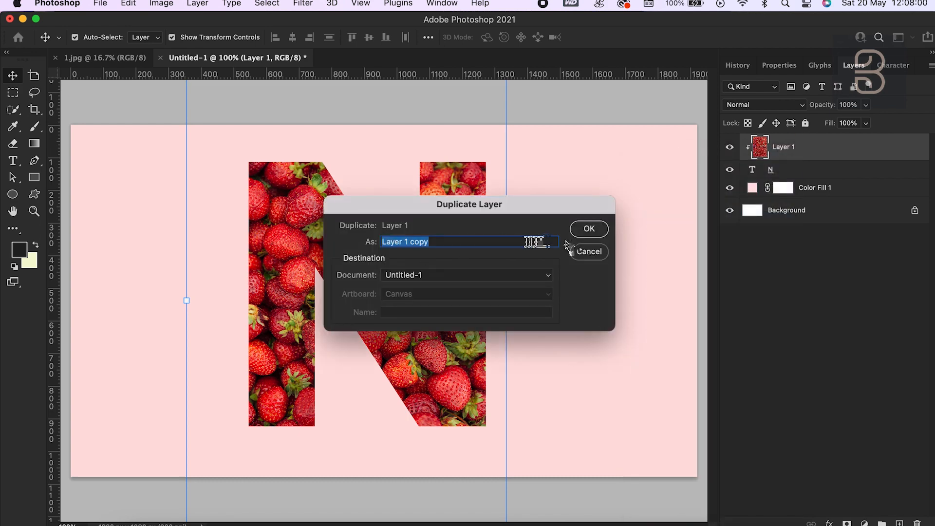
{"action": "left_click", "coordinate": [589, 228]}
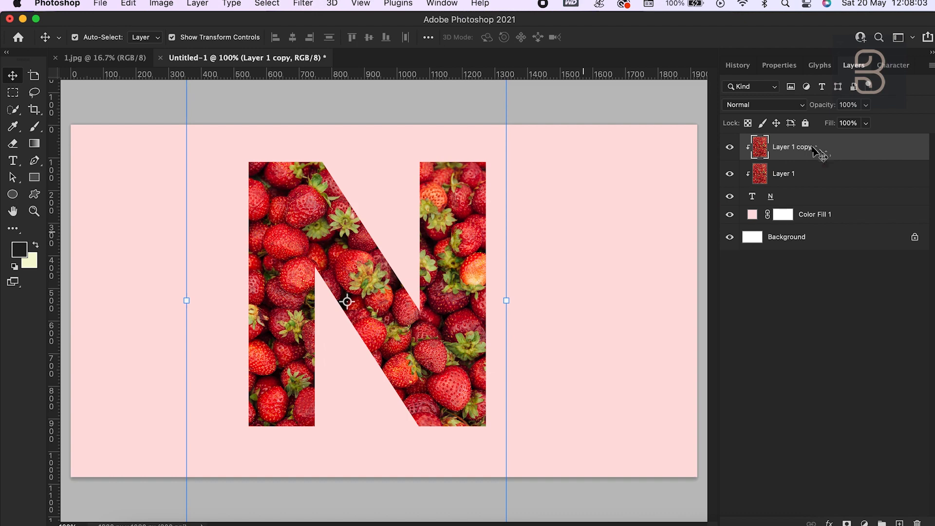
Release the duplicate strawberry layer from its clipping mask and lower its opacity to 35%
{"action": "right_click", "coordinate": [813, 149]}
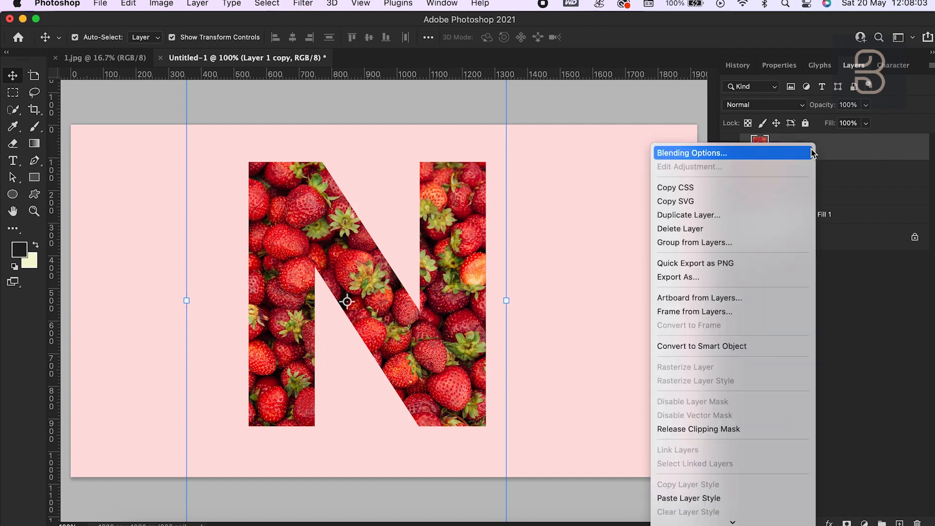
{"action": "left_click", "coordinate": [715, 430]}
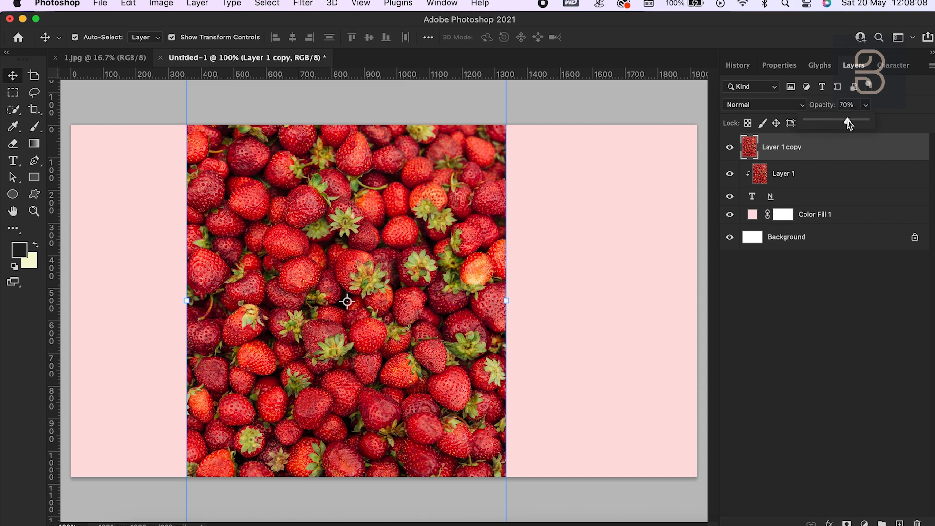
{"action": "left_click_drag", "start_coordinate": [847, 121], "coordinate": [828, 123]}
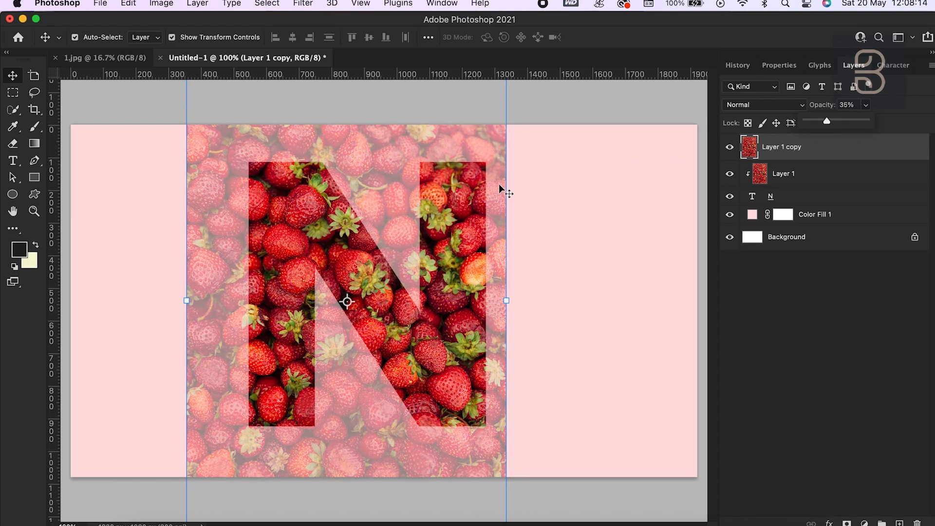
Select the strawberry top and leaves protruding above the upper edge of the N's left stem with the Polygonal Lasso
{"action": "key", "text": "super+equal"}
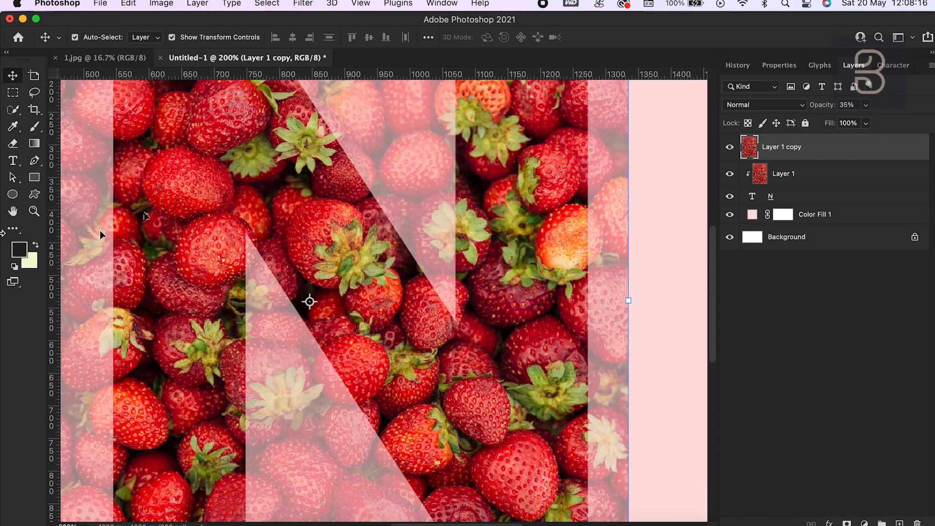
{"action": "left_click", "coordinate": [12, 229]}
{"action": "scroll", "coordinate": [85, 234], "scroll_direction": "up", "scroll_amount": 2}
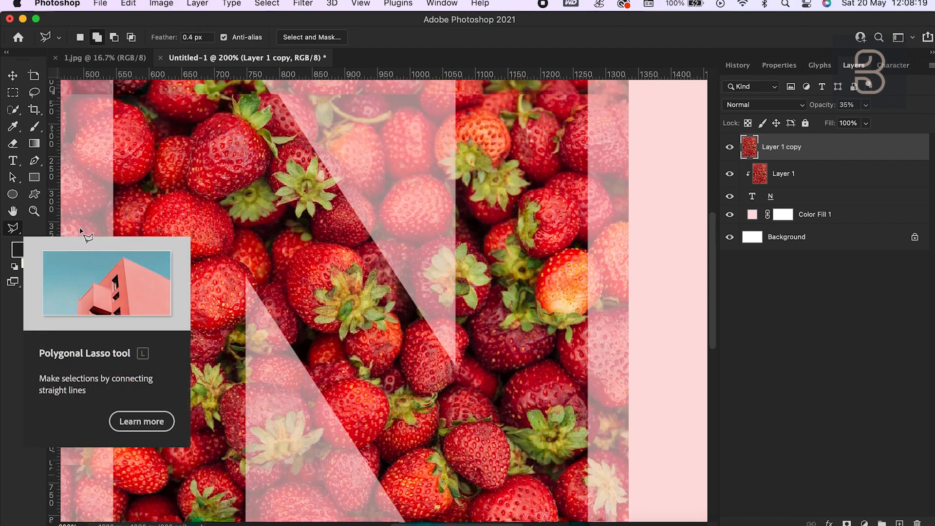
{"action": "scroll", "coordinate": [85, 235], "scroll_direction": "up", "scroll_amount": 5}
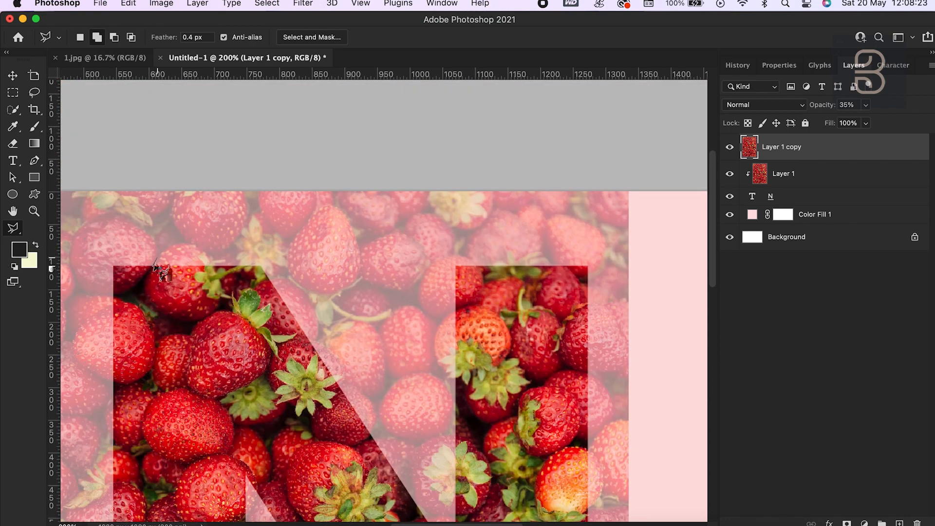
{"action": "left_click", "coordinate": [197, 246]}
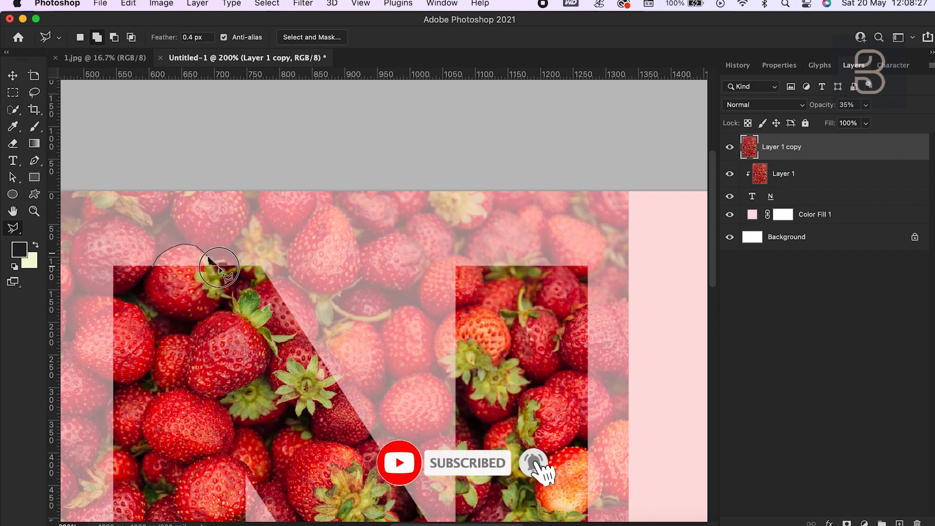
{"action": "left_click", "coordinate": [218, 267]}
{"action": "left_click", "coordinate": [229, 282]}
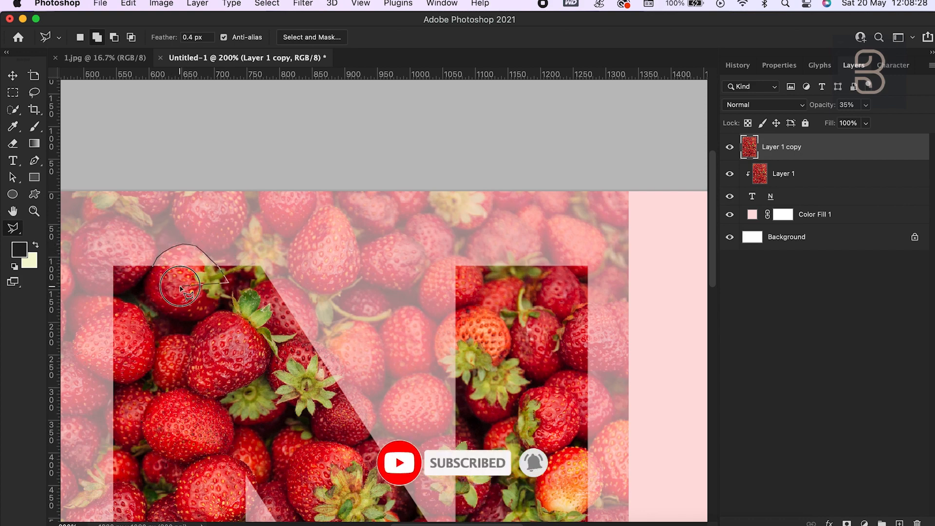
{"action": "left_click", "coordinate": [154, 269]}
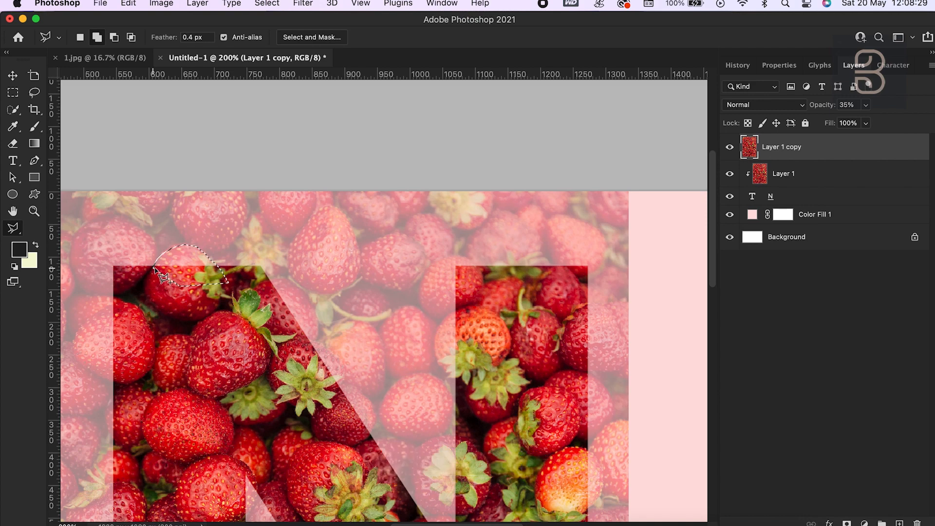
Add the strawberry overlapping the upper inner corner of the N's right stem to the selection with the Polygonal Lasso
{"action": "left_click", "coordinate": [443, 319]}
{"action": "left_click", "coordinate": [481, 312]}
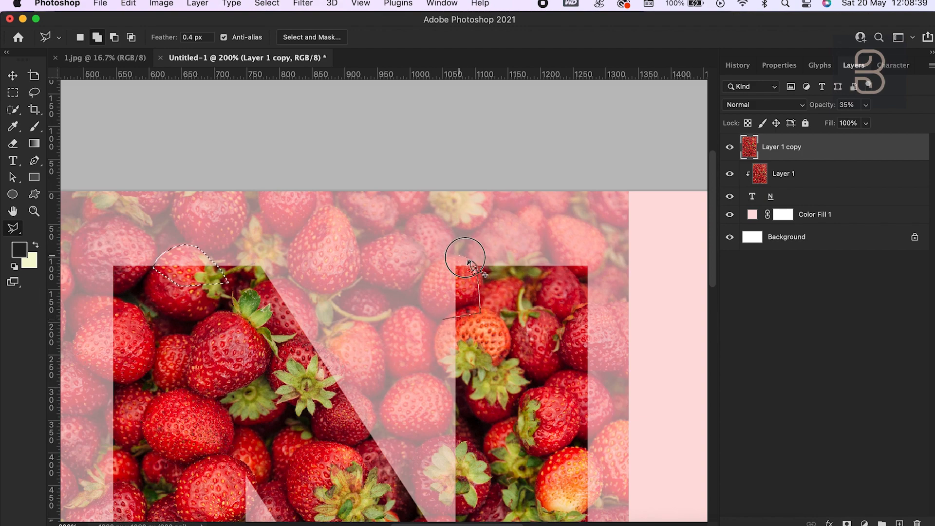
{"action": "mouse_move", "coordinate": [479, 272]}
{"action": "left_mouse_down"}
{"action": "mouse_move", "coordinate": [436, 259]}
{"action": "mouse_move", "coordinate": [422, 283]}
{"action": "left_mouse_up"}
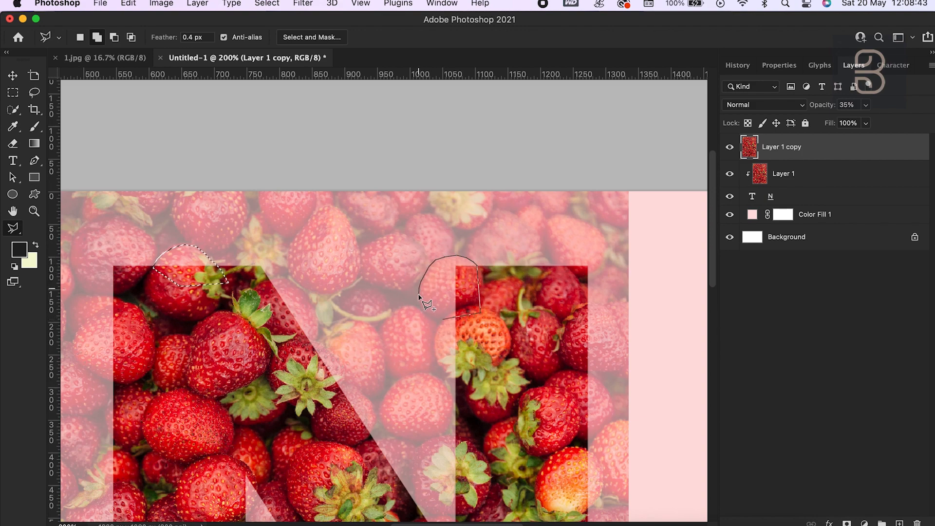
{"action": "left_click", "coordinate": [441, 317]}
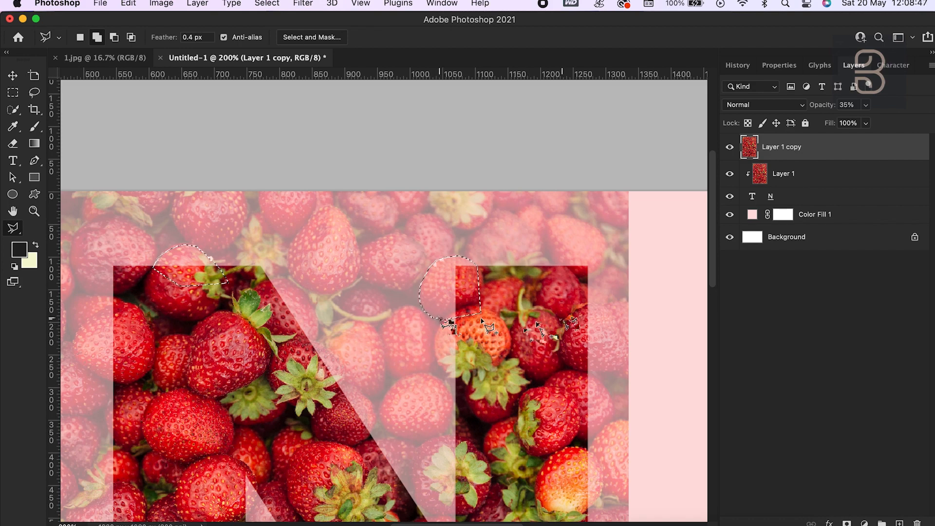
Add the three strawberries protruding past the outer edge of the N's right stem to the selection, including the lower one's leaves
{"action": "mouse_move", "coordinate": [581, 303]}
{"action": "left_mouse_down"}
{"action": "mouse_move", "coordinate": [626, 333]}
{"action": "mouse_move", "coordinate": [620, 323]}
{"action": "mouse_move", "coordinate": [629, 367]}
{"action": "mouse_move", "coordinate": [594, 371]}
{"action": "mouse_move", "coordinate": [556, 358]}
{"action": "mouse_move", "coordinate": [589, 305]}
{"action": "mouse_move", "coordinate": [630, 344]}
{"action": "left_mouse_up"}
{"action": "scroll", "coordinate": [608, 341], "scroll_direction": "down", "scroll_amount": 5}
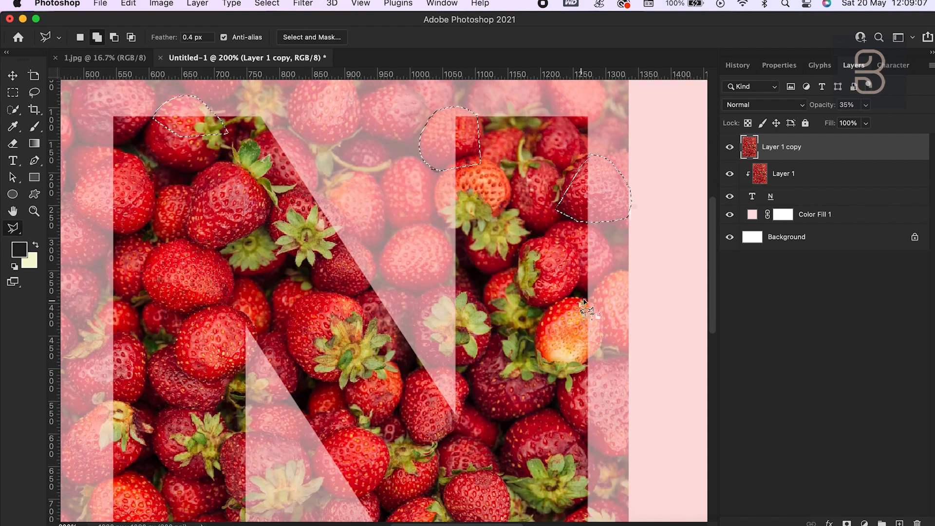
{"action": "mouse_move", "coordinate": [587, 298]}
{"action": "left_mouse_down"}
{"action": "mouse_move", "coordinate": [603, 335]}
{"action": "mouse_move", "coordinate": [584, 363]}
{"action": "mouse_move", "coordinate": [545, 331]}
{"action": "mouse_move", "coordinate": [587, 299]}
{"action": "left_mouse_up"}
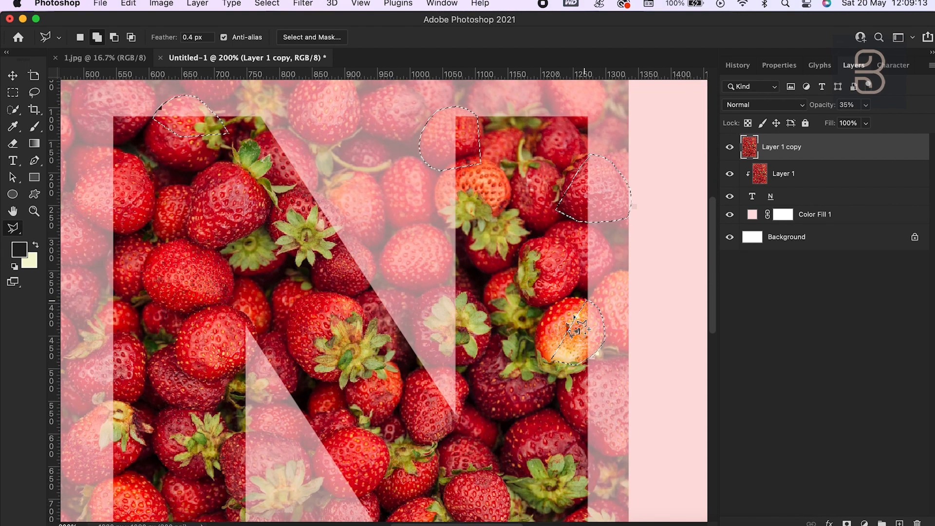
{"action": "scroll", "coordinate": [545, 370], "scroll_direction": "down", "scroll_amount": 5}
{"action": "mouse_move", "coordinate": [603, 405]}
{"action": "left_mouse_down"}
{"action": "mouse_move", "coordinate": [630, 385]}
{"action": "mouse_move", "coordinate": [612, 345]}
{"action": "mouse_move", "coordinate": [602, 344]}
{"action": "mouse_move", "coordinate": [543, 381]}
{"action": "mouse_move", "coordinate": [585, 404]}
{"action": "left_mouse_up"}
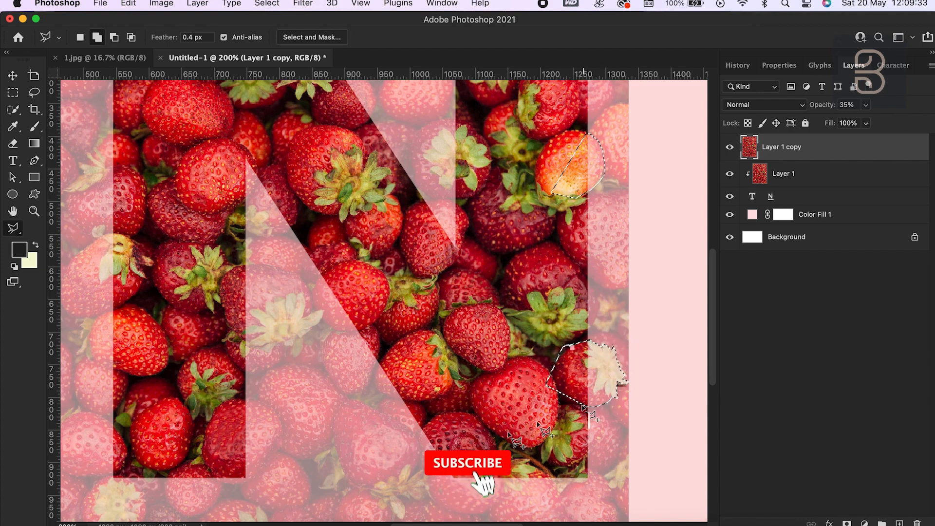
Add the strawberries protruding at the diagonal's bottom tip, its lower edge and the left stem's bottom inner corner to the selection
{"action": "scroll", "coordinate": [506, 441], "scroll_direction": "down", "scroll_amount": 3}
{"action": "mouse_move", "coordinate": [449, 392]}
{"action": "left_mouse_down"}
{"action": "mouse_move", "coordinate": [434, 381]}
{"action": "mouse_move", "coordinate": [427, 403]}
{"action": "mouse_move", "coordinate": [440, 431]}
{"action": "mouse_move", "coordinate": [482, 440]}
{"action": "mouse_move", "coordinate": [500, 406]}
{"action": "mouse_move", "coordinate": [467, 375]}
{"action": "mouse_move", "coordinate": [441, 383]}
{"action": "left_mouse_up"}
{"action": "mouse_move", "coordinate": [359, 253]}
{"action": "left_mouse_down"}
{"action": "mouse_move", "coordinate": [319, 241]}
{"action": "mouse_move", "coordinate": [313, 207]}
{"action": "mouse_move", "coordinate": [370, 223]}
{"action": "mouse_move", "coordinate": [360, 255]}
{"action": "left_mouse_up"}
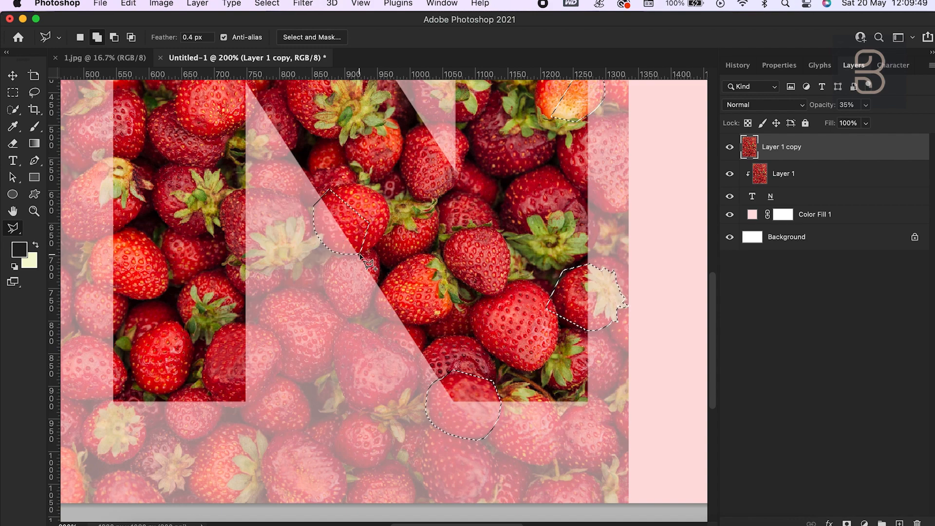
{"action": "mouse_move", "coordinate": [215, 404]}
{"action": "left_mouse_down"}
{"action": "mouse_move", "coordinate": [247, 403]}
{"action": "mouse_move", "coordinate": [281, 354]}
{"action": "mouse_move", "coordinate": [275, 336]}
{"action": "mouse_move", "coordinate": [226, 323]}
{"action": "mouse_move", "coordinate": [209, 383]}
{"action": "left_mouse_up"}
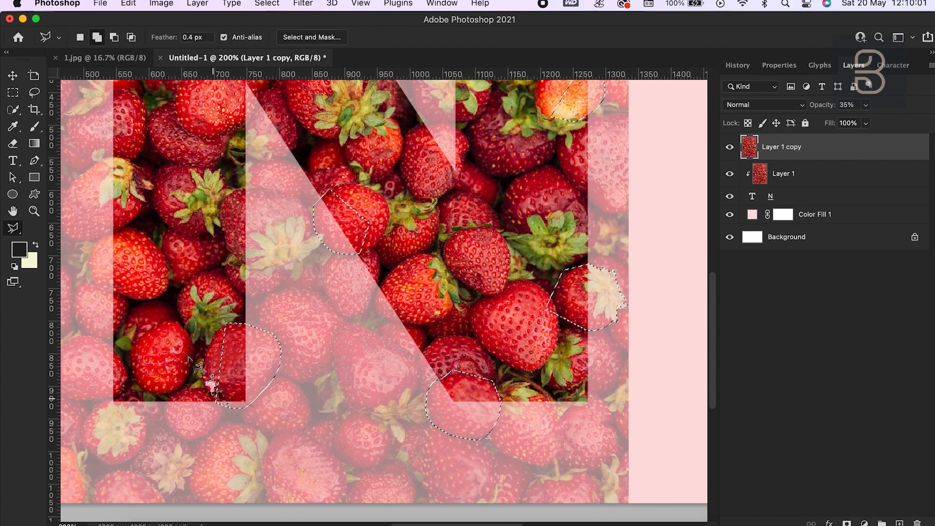
Add the strawberry protruding past the lower outer edge of the N's left stem to the selection
{"action": "scroll", "coordinate": [209, 383], "scroll_direction": "up", "scroll_amount": 3}
{"action": "scroll", "coordinate": [209, 382], "scroll_direction": "left", "scroll_amount": 2}
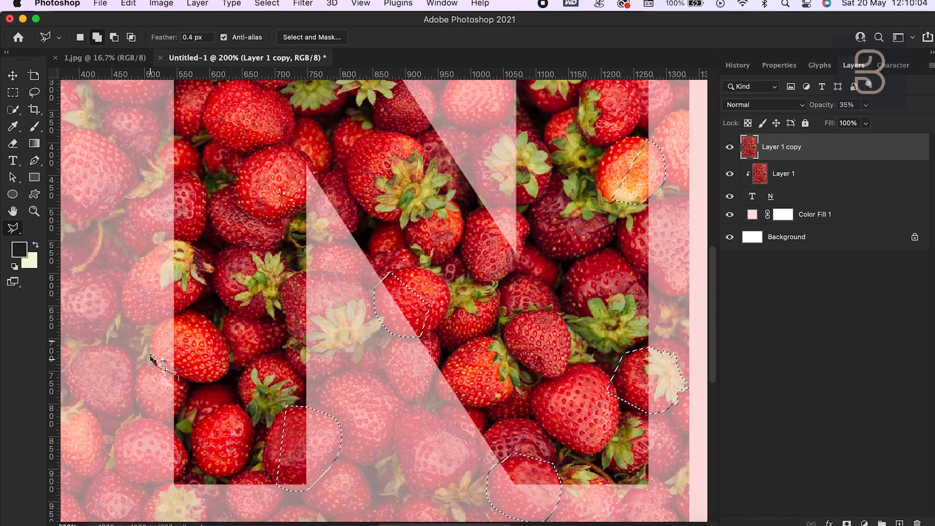
{"action": "left_click", "coordinate": [162, 320]}
{"action": "left_click", "coordinate": [176, 320]}
{"action": "double_click", "coordinate": [185, 375]}
Add the strawberry protruding past the upper outer edge of the N's left stem to the selection
{"action": "scroll", "coordinate": [194, 382], "scroll_direction": "up", "scroll_amount": 6}
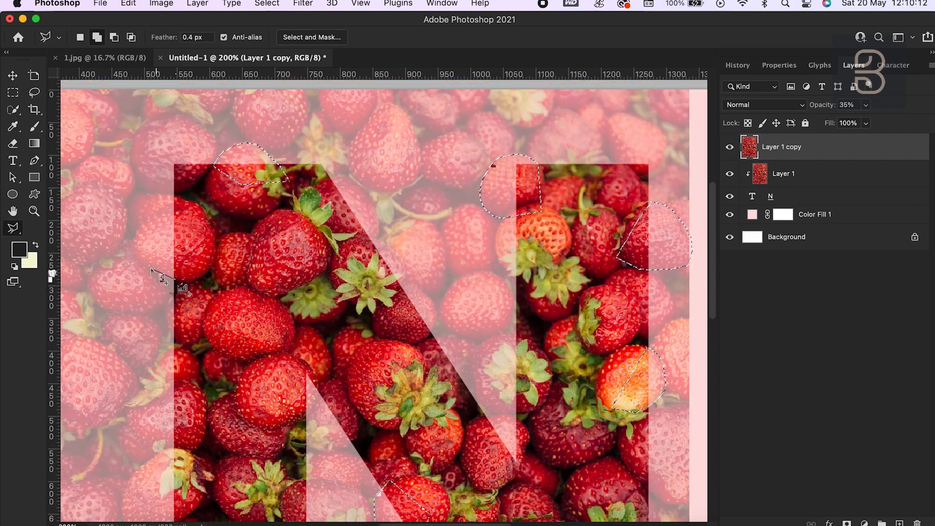
{"action": "mouse_move", "coordinate": [151, 269]}
{"action": "left_mouse_down"}
{"action": "mouse_move", "coordinate": [131, 246]}
{"action": "mouse_move", "coordinate": [150, 223]}
{"action": "left_mouse_up"}
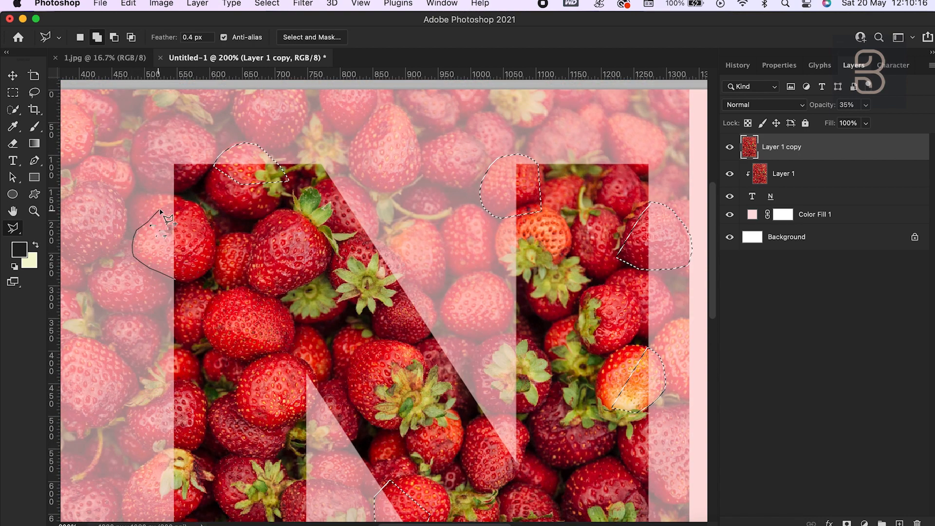
{"action": "left_click", "coordinate": [177, 198]}
{"action": "left_click", "coordinate": [229, 255]}
{"action": "left_click", "coordinate": [176, 281]}
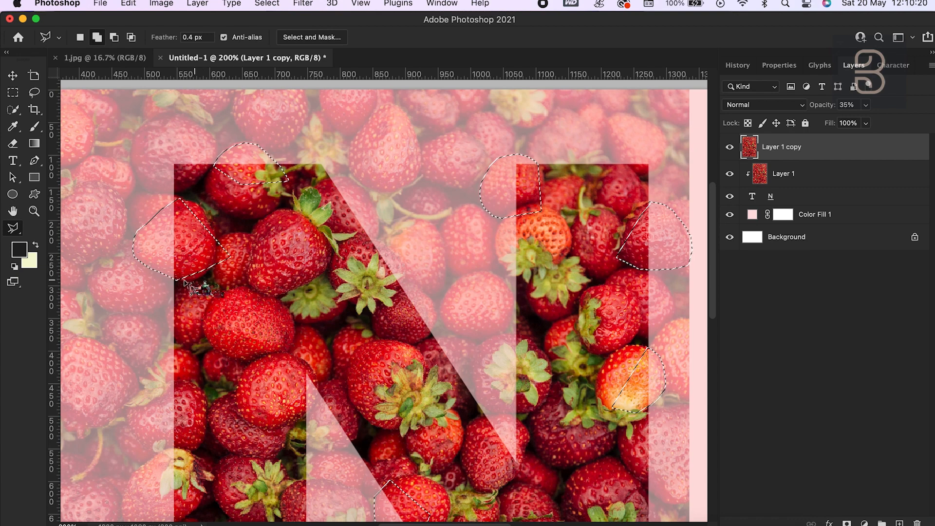
Copy the selected strawberries to a new layer and hide the semi-transparent Layer 1 copy
{"action": "right_click", "coordinate": [200, 270]}
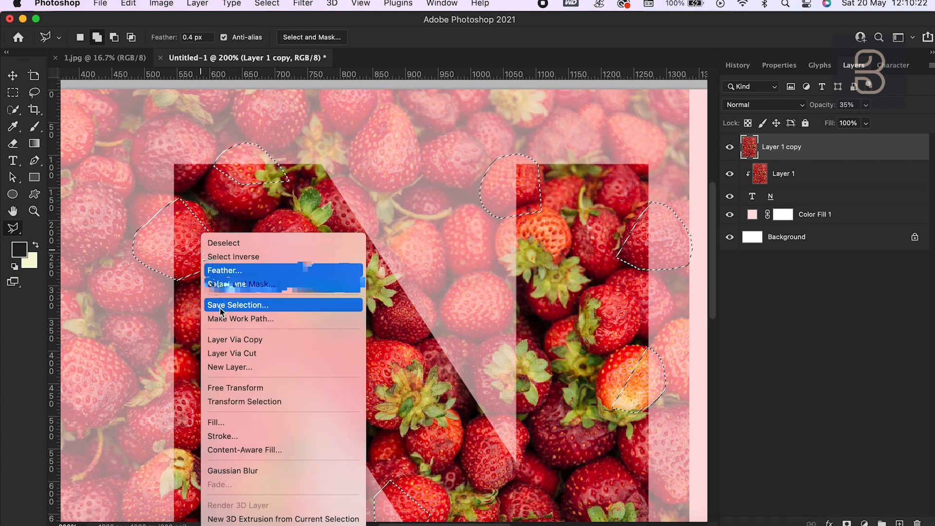
{"action": "left_click", "coordinate": [229, 341]}
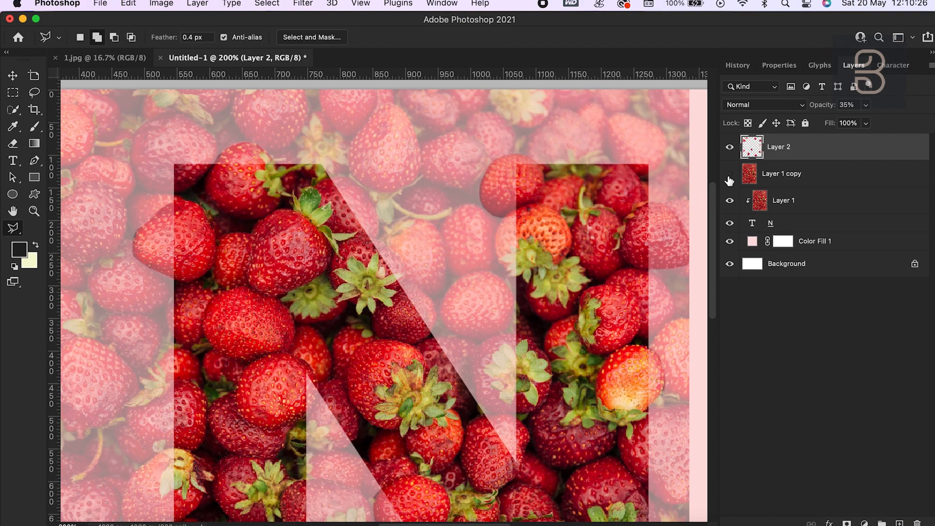
{"action": "left_click", "coordinate": [729, 175]}
{"action": "key", "text": "super+minus"}
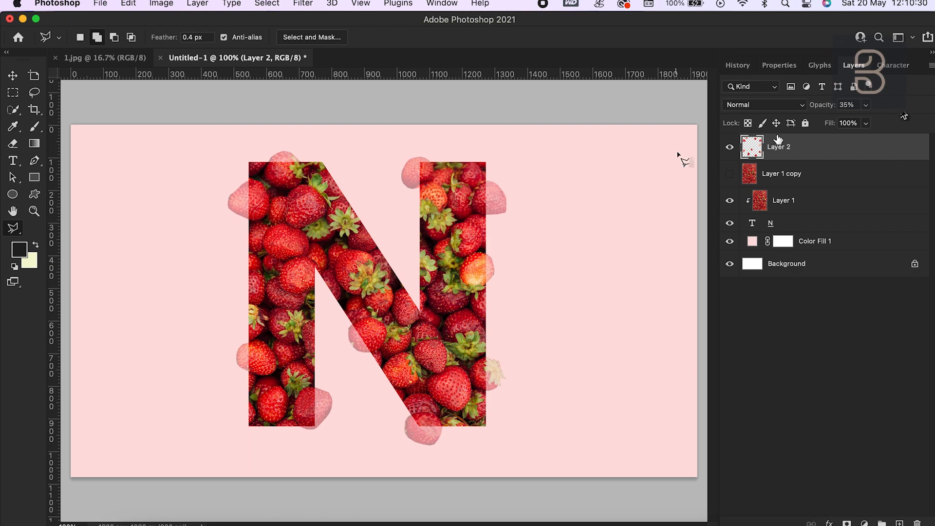
Raise the cut-out strawberries layer's opacity to 100% and add a Drop Shadow effect to it
{"action": "left_click", "coordinate": [867, 107]}
{"action": "left_click_drag", "start_coordinate": [866, 115], "coordinate": [917, 126]}
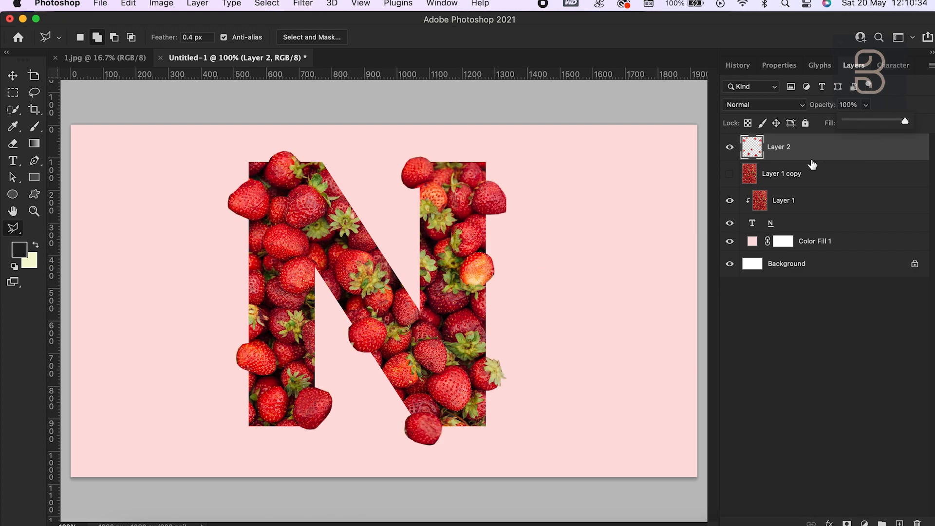
{"action": "left_click", "coordinate": [823, 148]}
{"action": "right_click", "coordinate": [823, 148]}
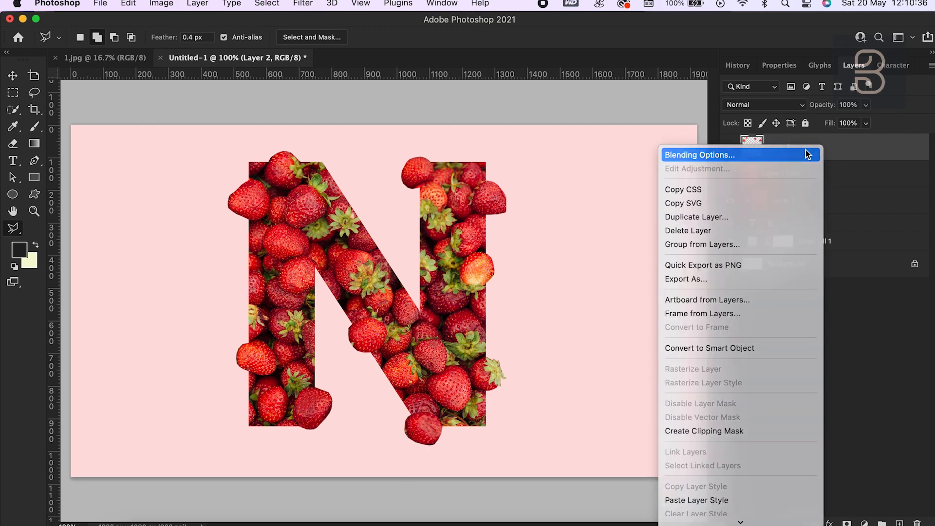
{"action": "left_click", "coordinate": [810, 153]}
{"action": "left_click_drag", "start_coordinate": [626, 171], "coordinate": [720, 124]}
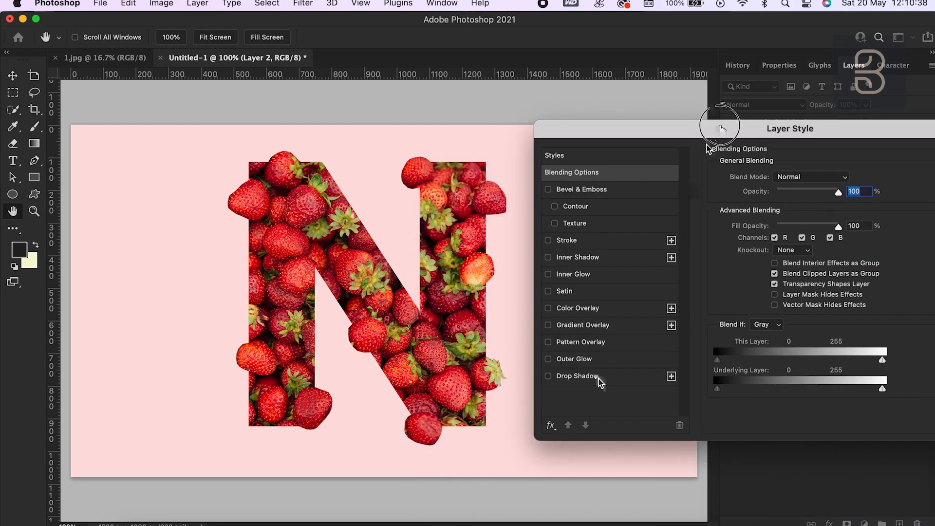
{"action": "left_click", "coordinate": [602, 380]}
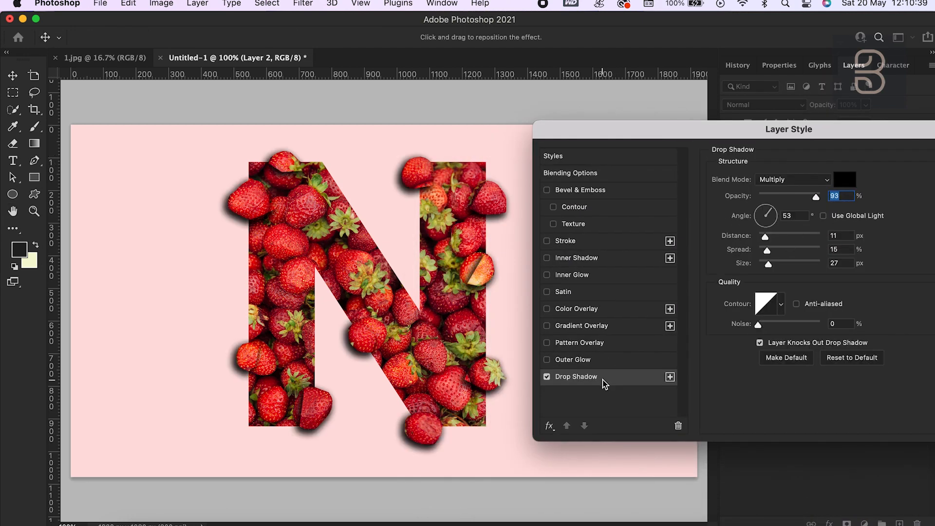
Set the drop shadow's color to dark red 230101 and apply the layer style
{"action": "left_click", "coordinate": [845, 180]}
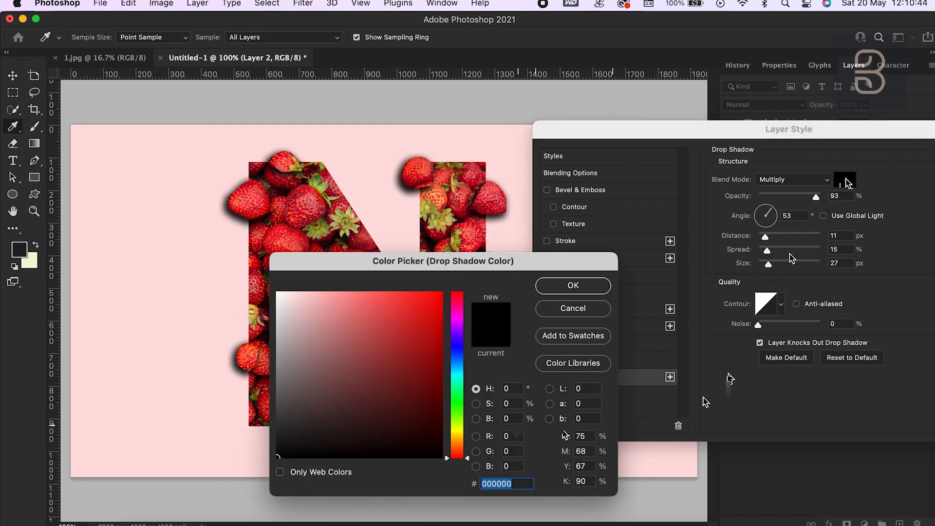
{"action": "left_click", "coordinate": [435, 438]}
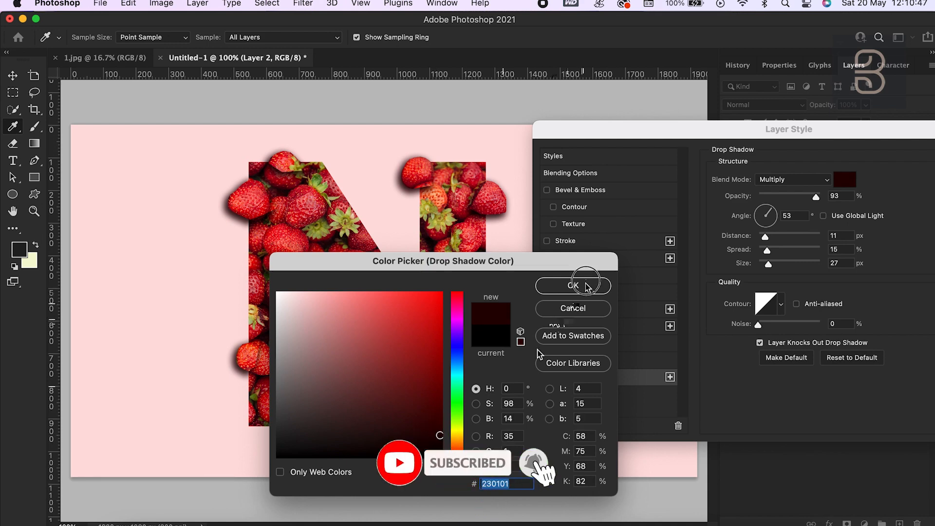
{"action": "left_click", "coordinate": [573, 286]}
{"action": "left_click_drag", "start_coordinate": [801, 138], "coordinate": [756, 141]}
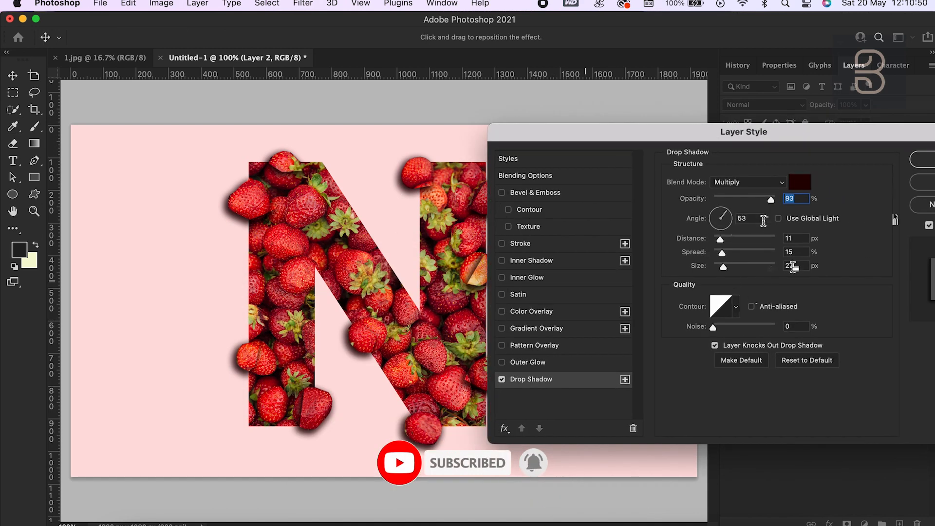
{"action": "key", "text": "Return"}
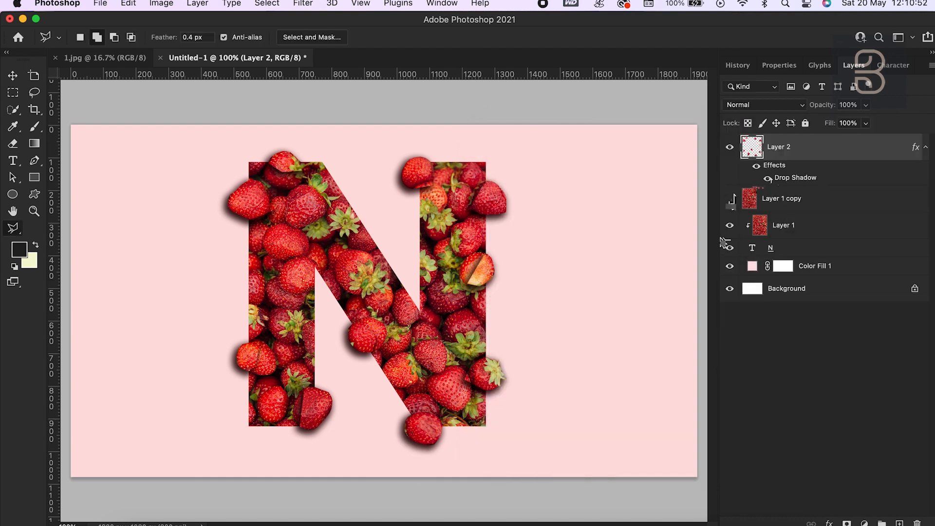
Separate the drop shadow into its own layer, suppressing the effects warning, and add a layer mask to that shadow layer
{"action": "right_click", "coordinate": [791, 180]}
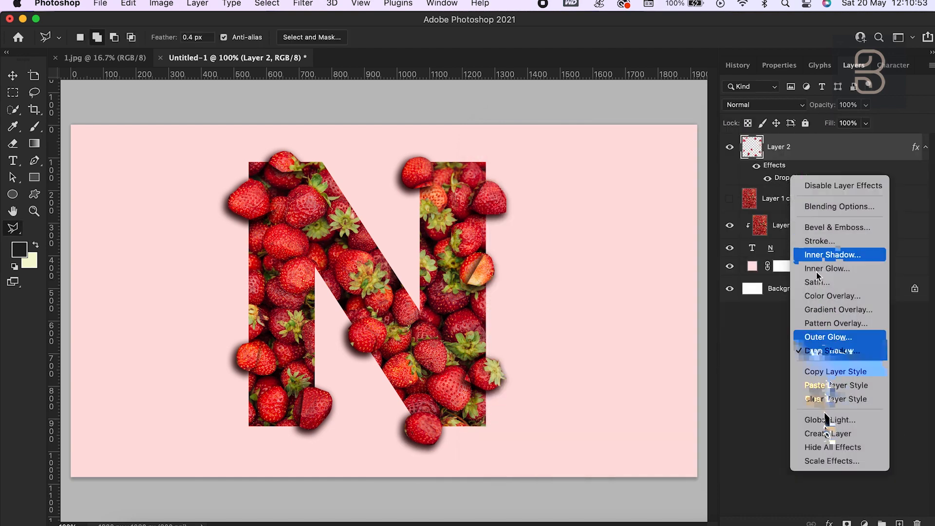
{"action": "left_click", "coordinate": [828, 433]}
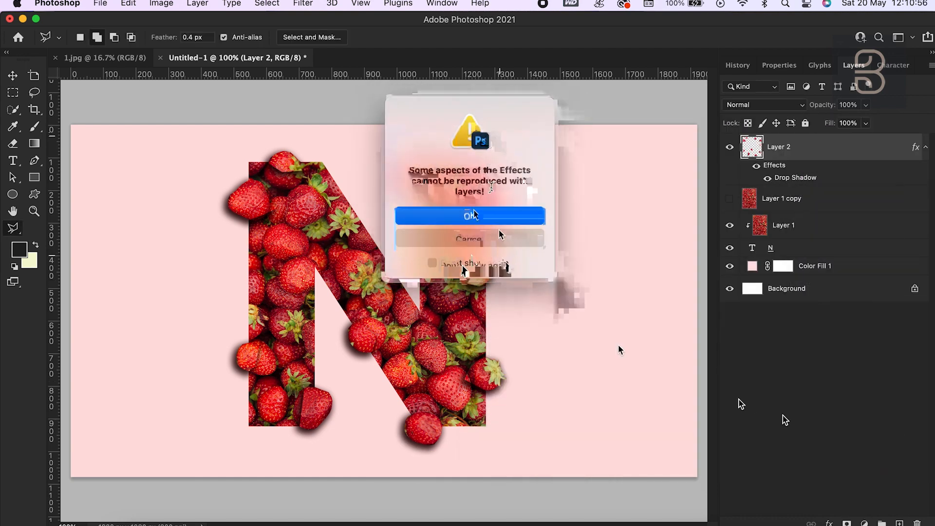
{"action": "left_click", "coordinate": [482, 262]}
{"action": "left_click", "coordinate": [491, 215]}
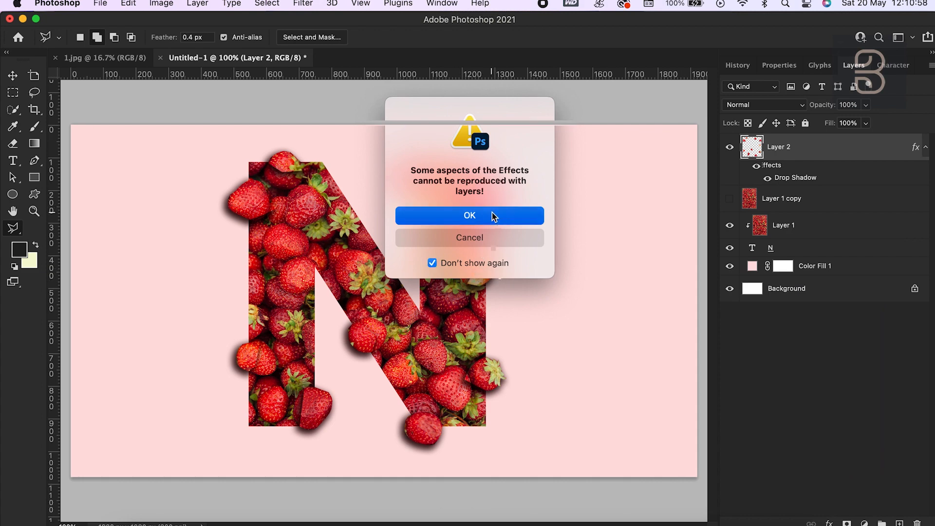
{"action": "left_click_drag", "start_coordinate": [774, 176], "coordinate": [808, 222]}
{"action": "left_click", "coordinate": [847, 523]}
Swap the foreground and background colors and erase the shadow falling inside the N's right stem on the shadow layer's mask
{"action": "left_click", "coordinate": [12, 143]}
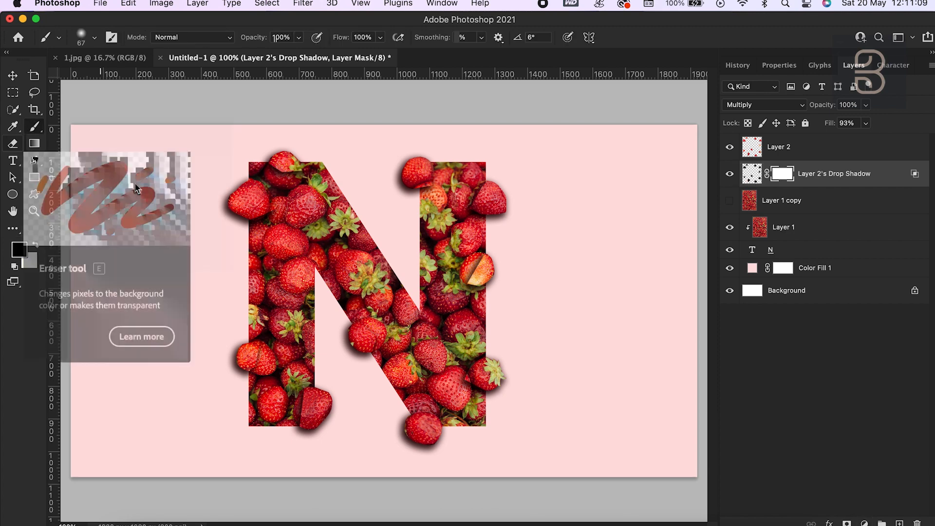
{"action": "left_click", "coordinate": [33, 245]}
{"action": "mouse_move", "coordinate": [466, 285]}
{"action": "left_mouse_down"}
{"action": "mouse_move", "coordinate": [477, 255]}
{"action": "mouse_move", "coordinate": [462, 286]}
{"action": "left_mouse_up"}
{"action": "mouse_move", "coordinate": [468, 219]}
{"action": "left_mouse_down"}
{"action": "mouse_move", "coordinate": [480, 181]}
{"action": "mouse_move", "coordinate": [469, 196]}
{"action": "mouse_move", "coordinate": [430, 167]}
{"action": "mouse_move", "coordinate": [434, 186]}
{"action": "left_mouse_up"}
Enlarge the eraser to 31 px and erase the shadows falling inside the N's left stem around the protruding strawberries
{"action": "key", "text": "bracketright"}
{"action": "key", "text": "bracketright"}
{"action": "key", "text": "bracketright"}
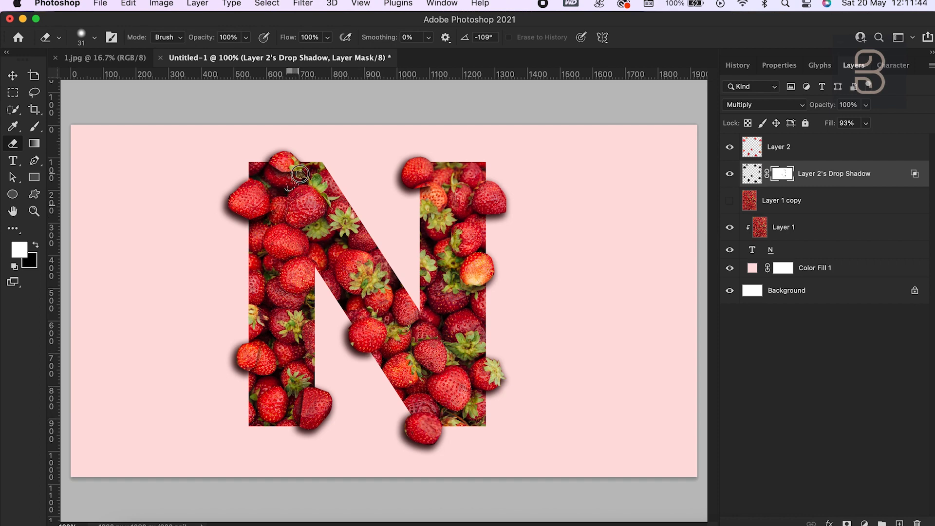
{"action": "mouse_move", "coordinate": [279, 170]}
{"action": "left_mouse_down"}
{"action": "mouse_move", "coordinate": [261, 172]}
{"action": "mouse_move", "coordinate": [276, 175]}
{"action": "mouse_move", "coordinate": [265, 193]}
{"action": "mouse_move", "coordinate": [258, 174]}
{"action": "mouse_move", "coordinate": [266, 223]}
{"action": "mouse_move", "coordinate": [256, 219]}
{"action": "mouse_move", "coordinate": [265, 203]}
{"action": "left_mouse_up"}
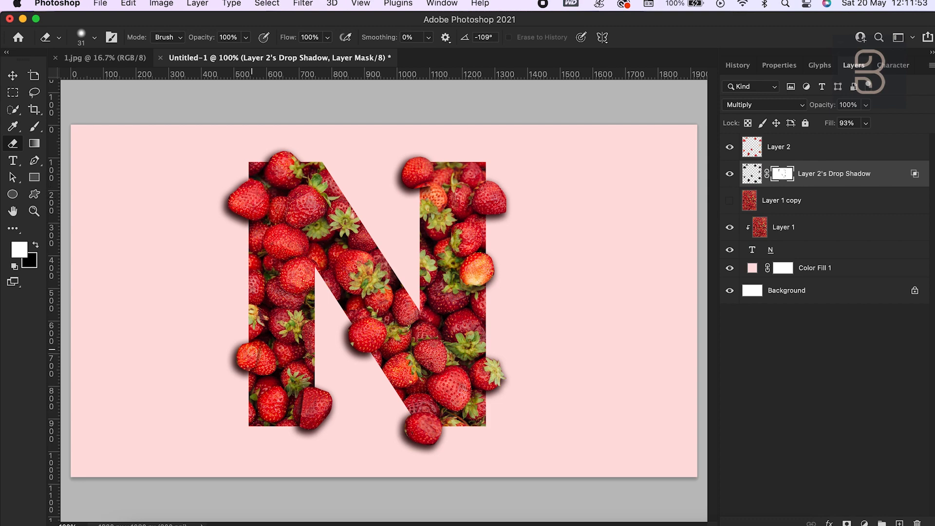
{"action": "left_click_drag", "start_coordinate": [253, 369], "coordinate": [271, 341]}
{"action": "mouse_move", "coordinate": [300, 422]}
{"action": "left_mouse_down"}
{"action": "mouse_move", "coordinate": [302, 387]}
{"action": "mouse_move", "coordinate": [300, 414]}
{"action": "mouse_move", "coordinate": [292, 395]}
{"action": "left_mouse_up"}
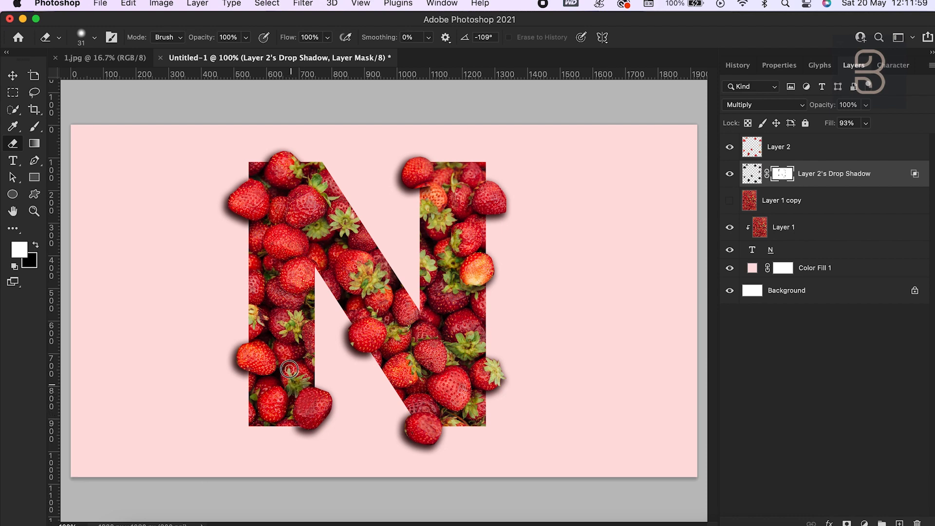